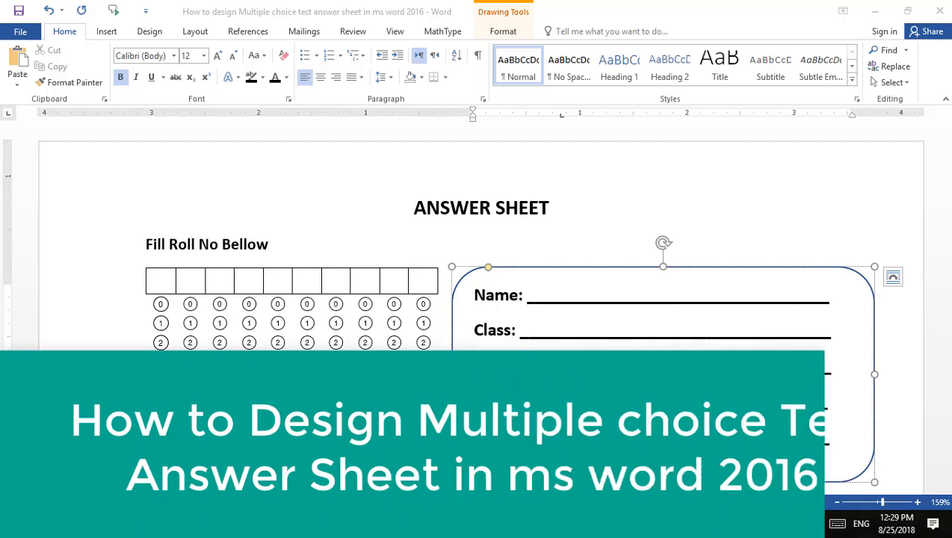
- Examine the sample answer sheet's title, roll number grid and student details box
{"action": "left_click", "coordinate": [464, 208]}
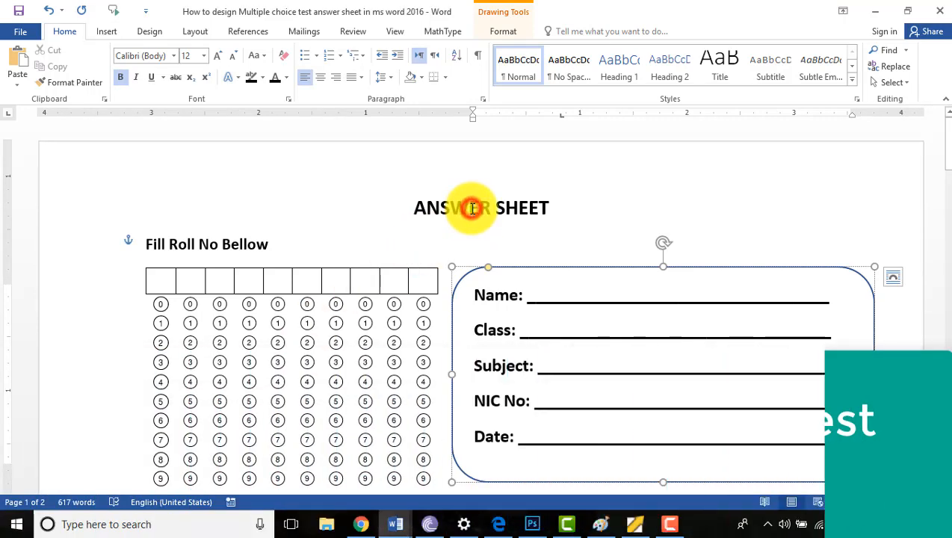
{"action": "left_click_drag", "start_coordinate": [415, 207], "coordinate": [544, 205]}
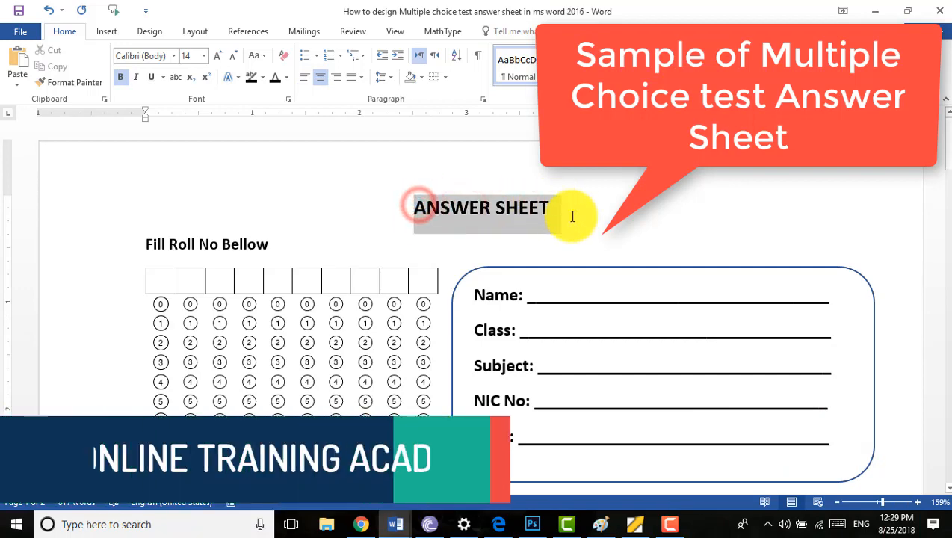
{"action": "scroll", "coordinate": [609, 222], "scroll_direction": "down", "scroll_amount": 3}
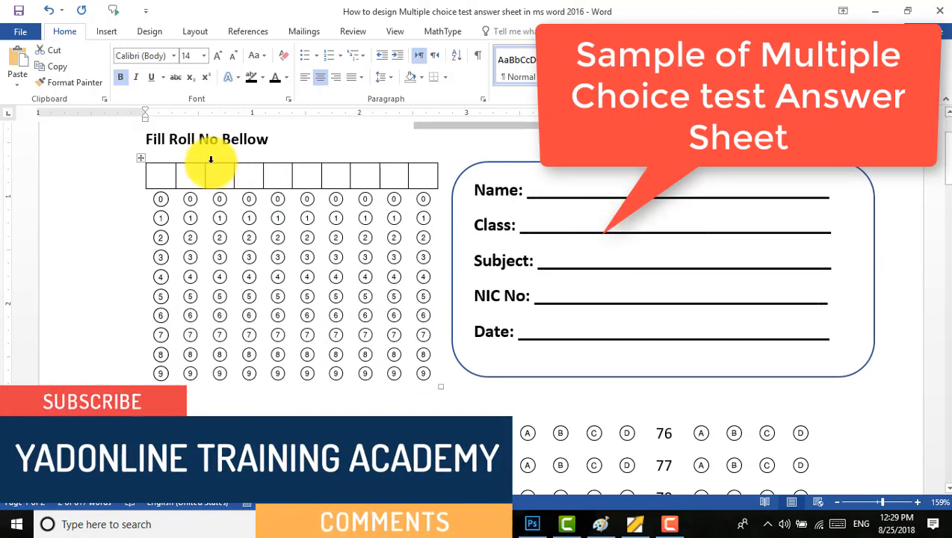
{"action": "left_click_drag", "start_coordinate": [147, 139], "coordinate": [289, 140]}
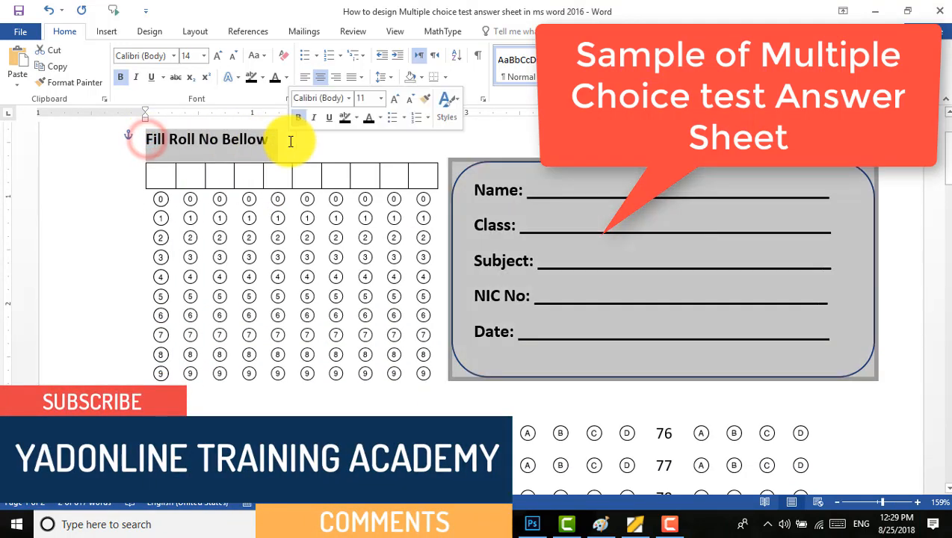
{"action": "left_click", "coordinate": [183, 178]}
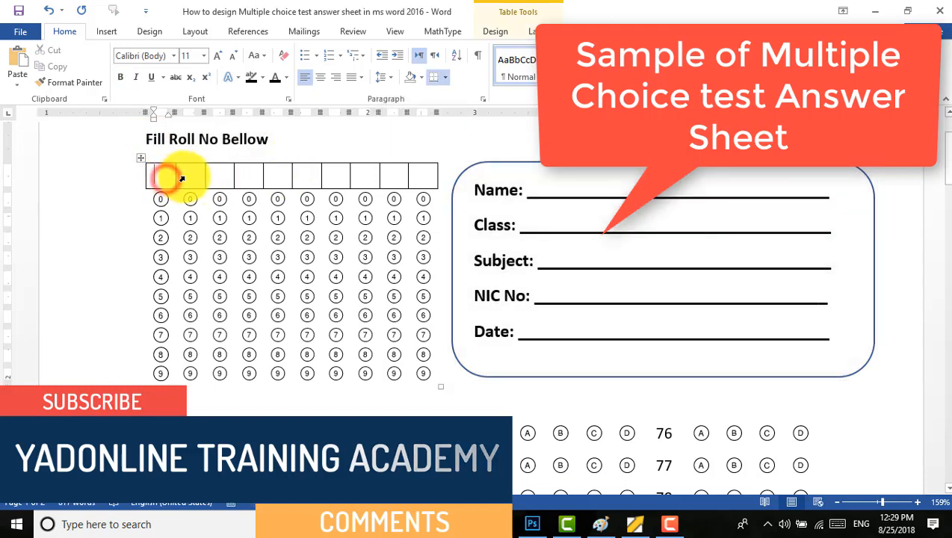
{"action": "left_click", "coordinate": [217, 180]}
{"action": "left_click", "coordinate": [245, 182]}
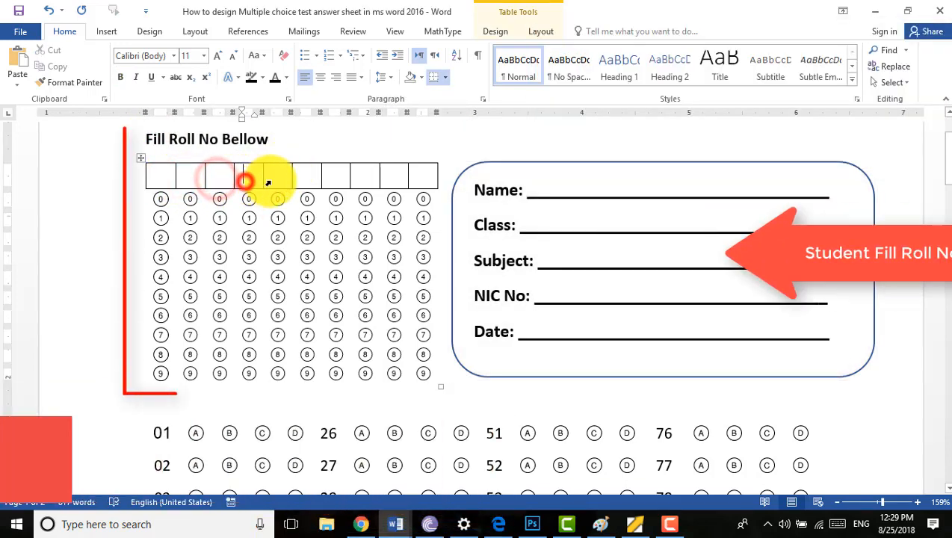
{"action": "left_click", "coordinate": [270, 181]}
{"action": "left_click", "coordinate": [334, 294]}
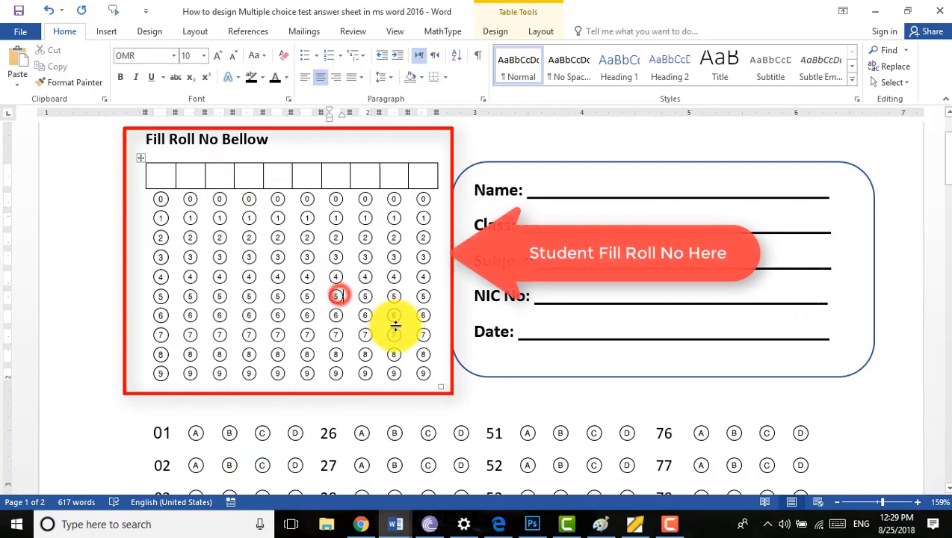
{"action": "left_click_drag", "start_coordinate": [474, 192], "coordinate": [792, 347]}
- Look through the sample sheet's numbered A–D answer bubbles from question 01 to 100
{"action": "scroll", "coordinate": [793, 348], "scroll_direction": "down", "scroll_amount": 1}
{"action": "scroll", "coordinate": [794, 348], "scroll_direction": "down", "scroll_amount": 3}
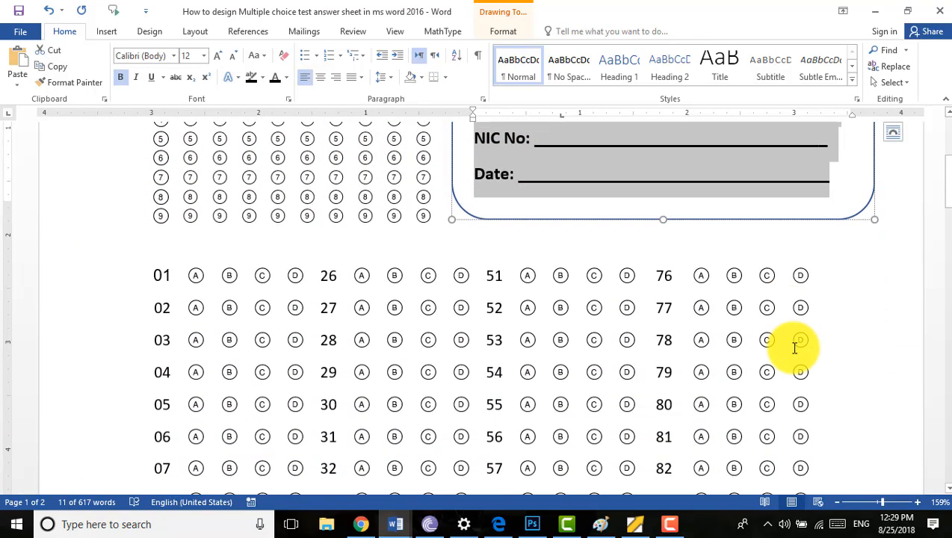
{"action": "scroll", "coordinate": [794, 348], "scroll_direction": "down", "scroll_amount": 2}
{"action": "scroll", "coordinate": [813, 350], "scroll_direction": "down", "scroll_amount": 10}
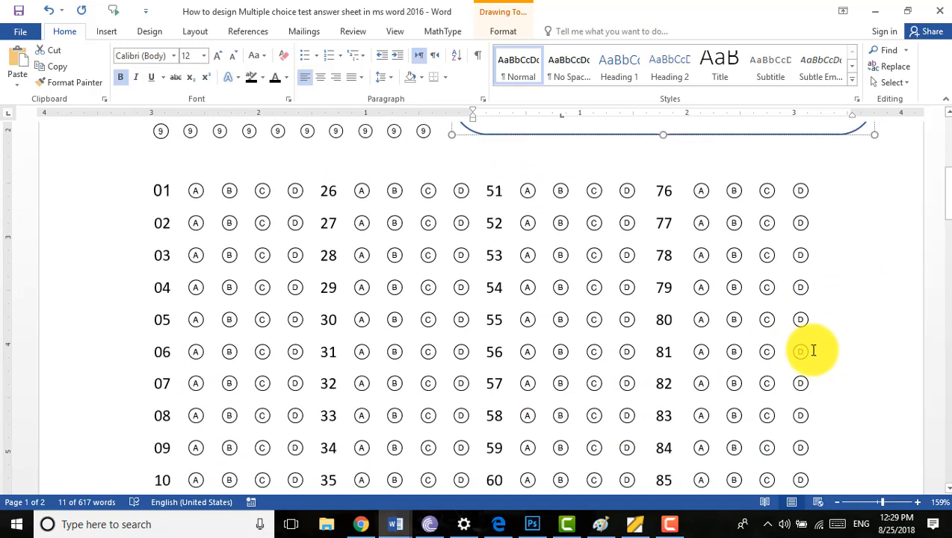
{"action": "scroll", "coordinate": [812, 350], "scroll_direction": "down", "scroll_amount": 9}
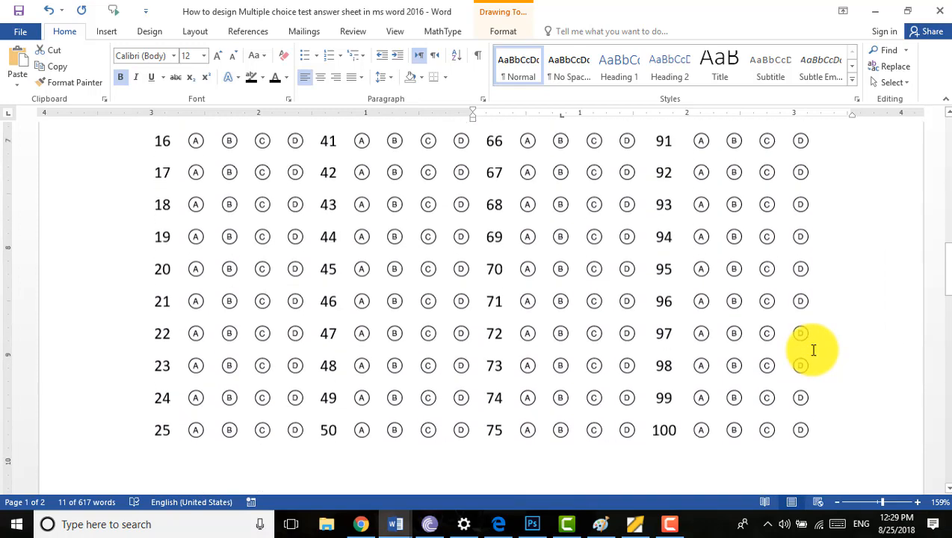
{"action": "scroll", "coordinate": [812, 350], "scroll_direction": "up", "scroll_amount": 9}
{"action": "scroll", "coordinate": [813, 351], "scroll_direction": "up", "scroll_amount": 15}
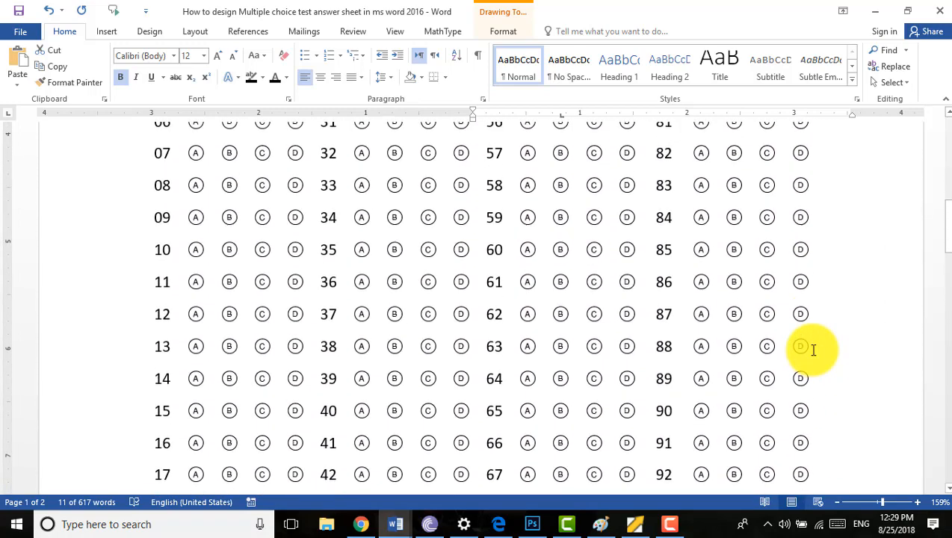
{"action": "scroll", "coordinate": [813, 350], "scroll_direction": "up", "scroll_amount": 4}
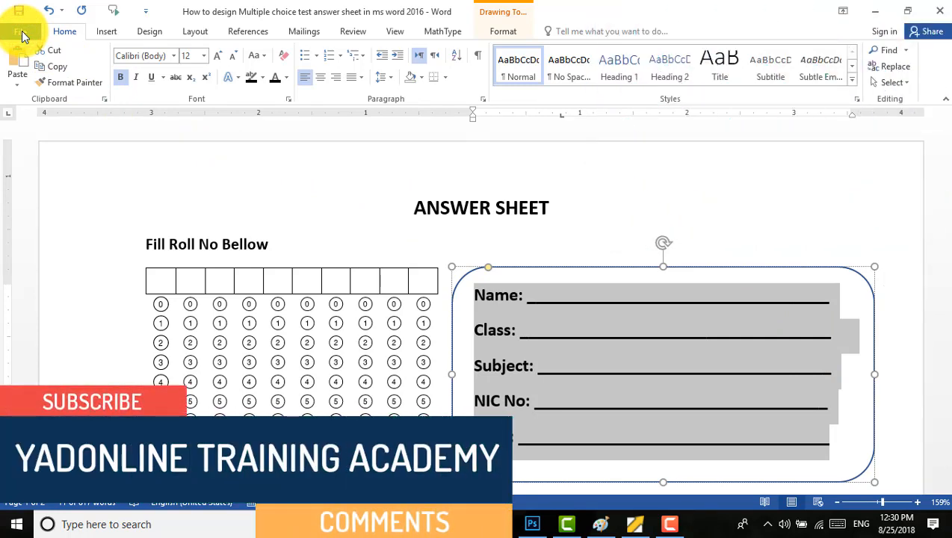
- Create a new blank document
{"action": "left_click", "coordinate": [22, 33]}
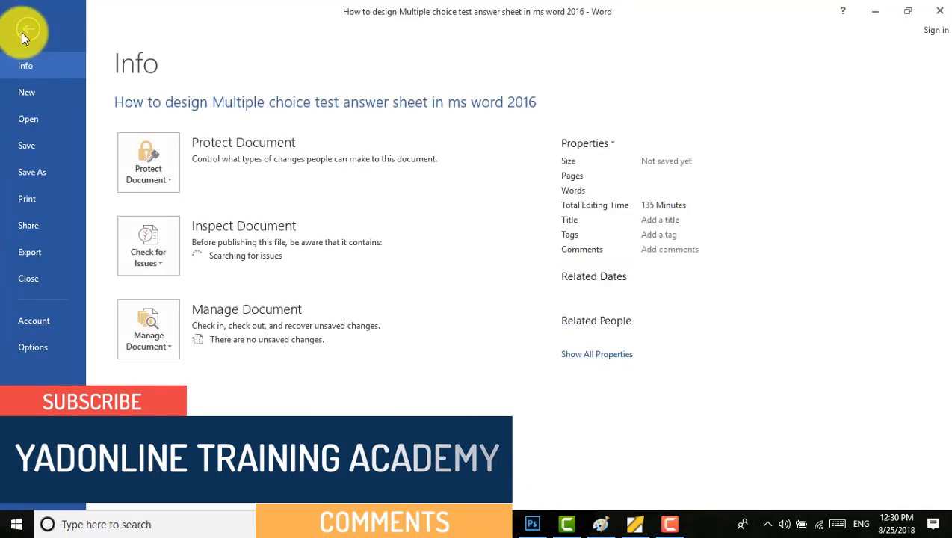
{"action": "left_click", "coordinate": [26, 88]}
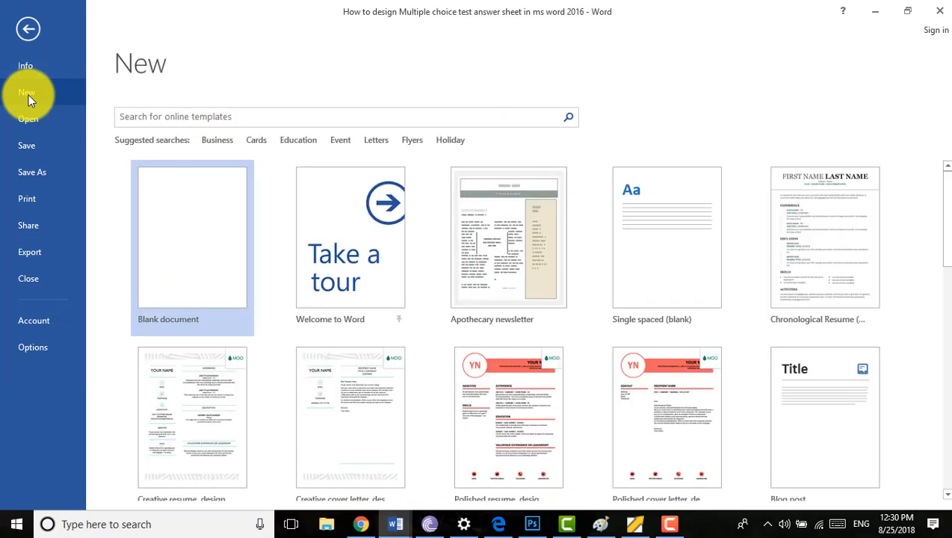
{"action": "left_click", "coordinate": [204, 271]}
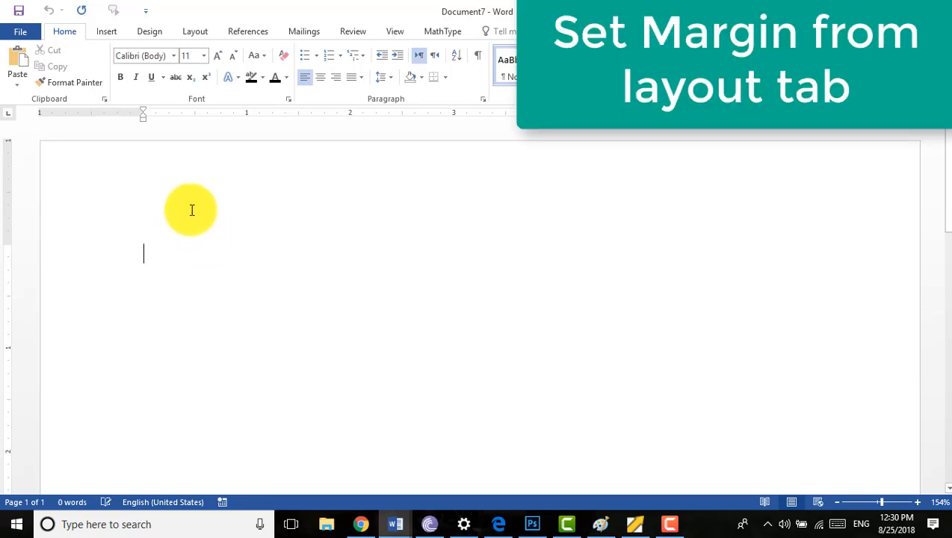
- Set custom page margins of 0.5" for both the top and the bottom
{"action": "left_click", "coordinate": [196, 33]}
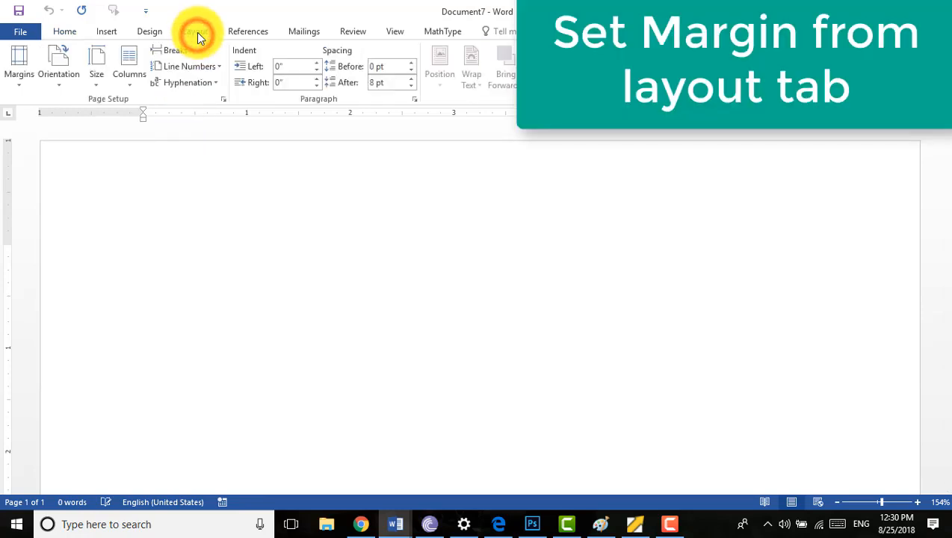
{"action": "left_click", "coordinate": [21, 90]}
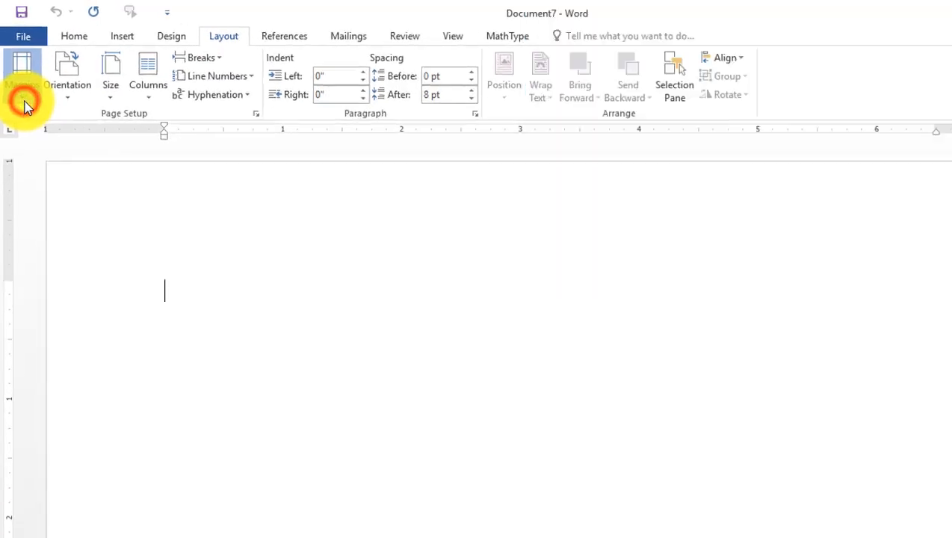
{"action": "left_click", "coordinate": [91, 426]}
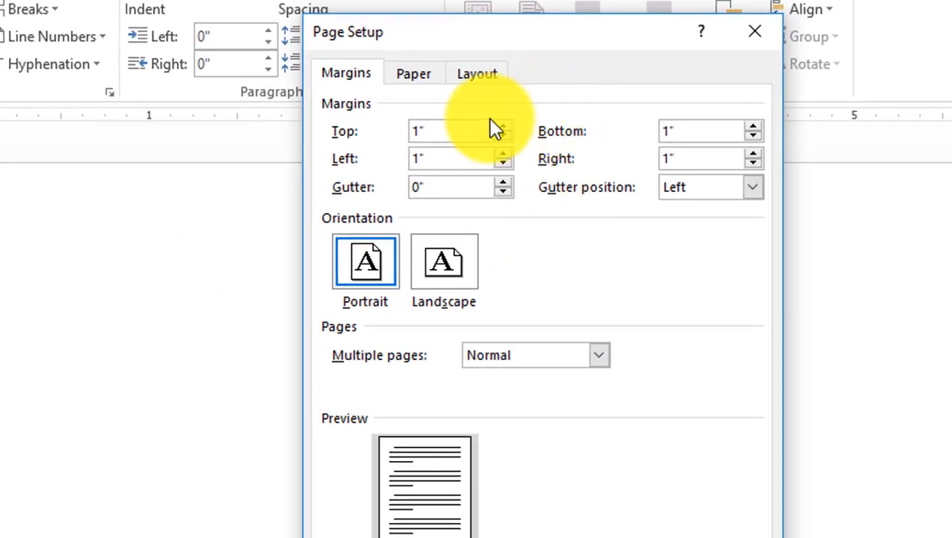
{"action": "left_click", "coordinate": [503, 137]}
{"action": "left_click", "coordinate": [503, 137]}
{"action": "left_click", "coordinate": [504, 138]}
{"action": "left_click", "coordinate": [504, 138]}
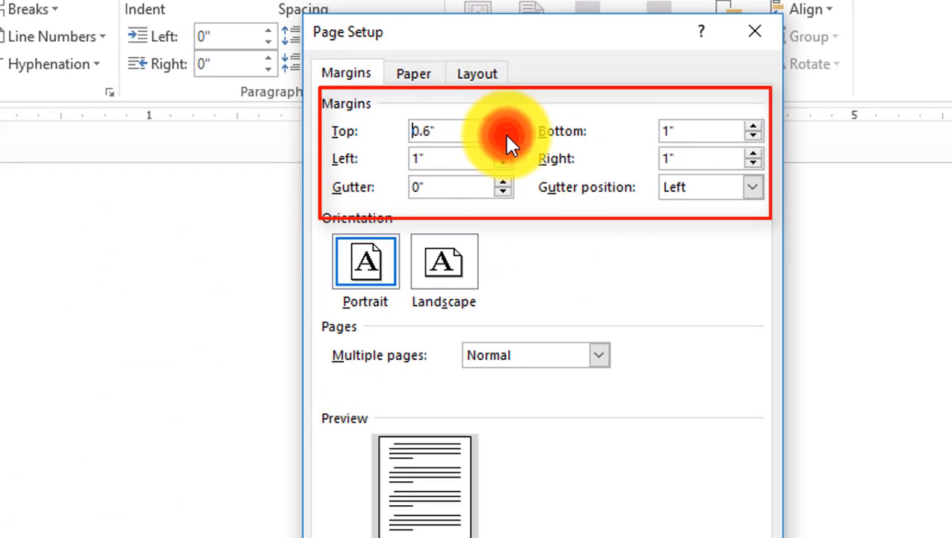
{"action": "left_click", "coordinate": [504, 137]}
{"action": "left_click", "coordinate": [752, 137]}
{"action": "left_click", "coordinate": [753, 137]}
{"action": "left_click", "coordinate": [753, 137]}
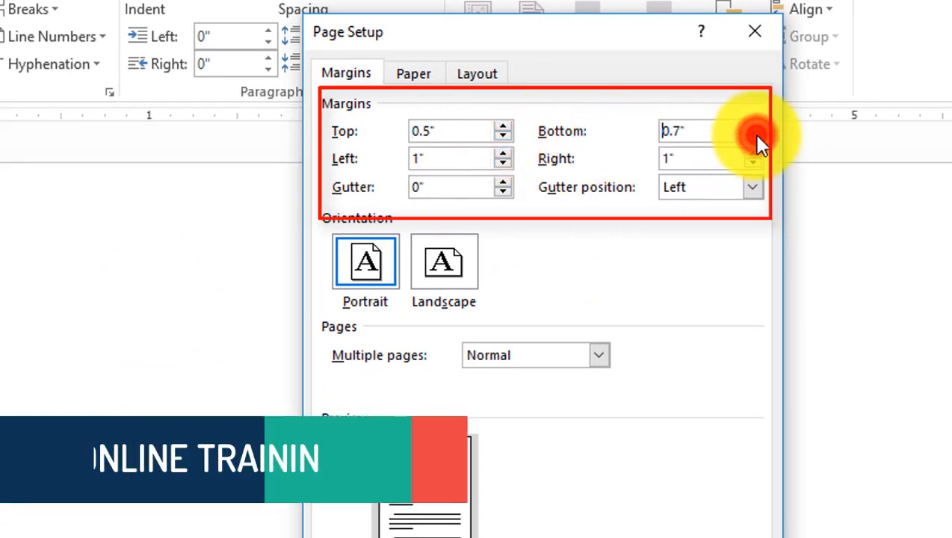
{"action": "left_click", "coordinate": [753, 138]}
{"action": "left_click", "coordinate": [752, 137]}
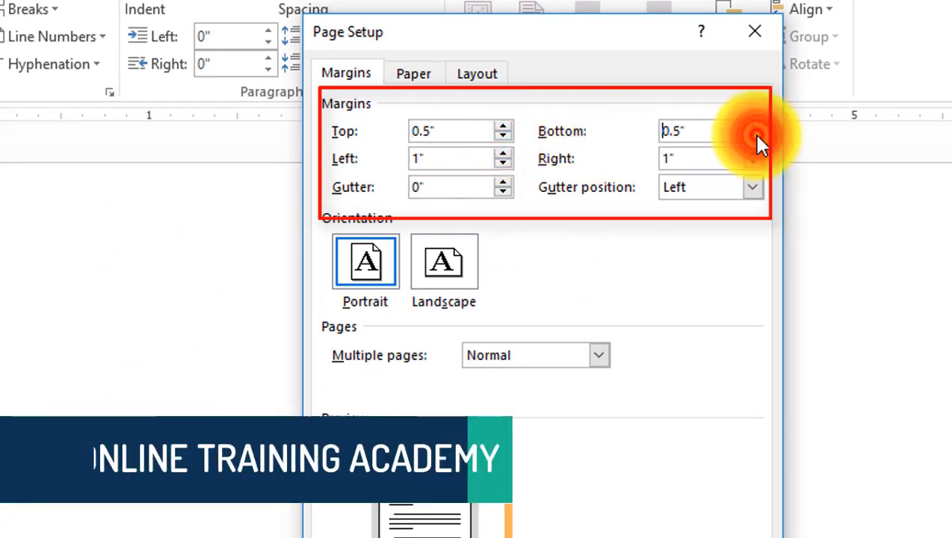
- Set the paper size to A4 and apply the page setup
{"action": "left_click", "coordinate": [422, 73]}
{"action": "left_click", "coordinate": [482, 132]}
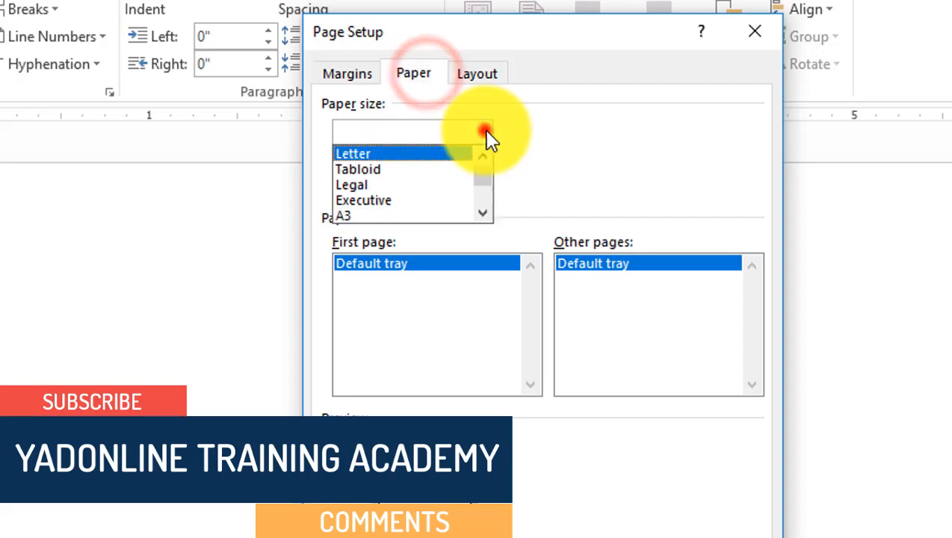
{"action": "left_click", "coordinate": [482, 217]}
{"action": "left_click", "coordinate": [448, 218]}
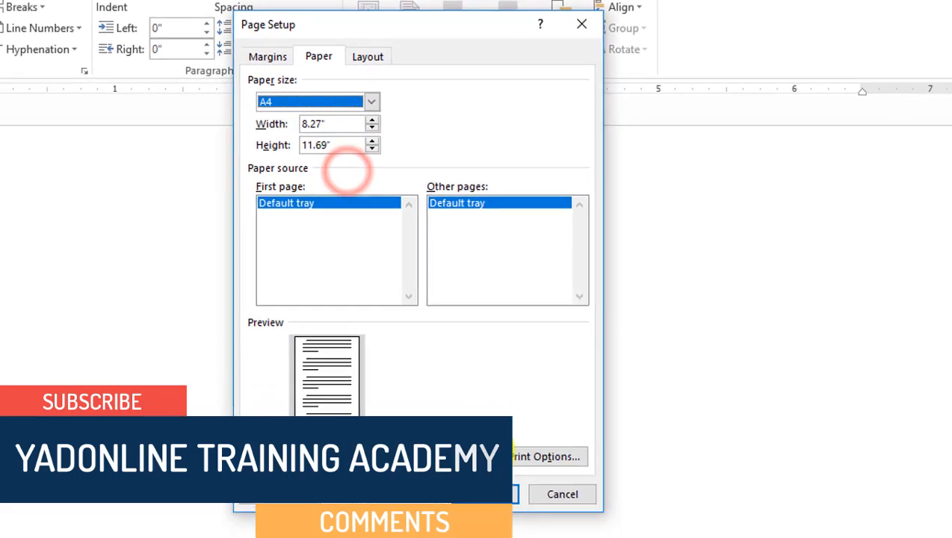
{"action": "left_click", "coordinate": [487, 488]}
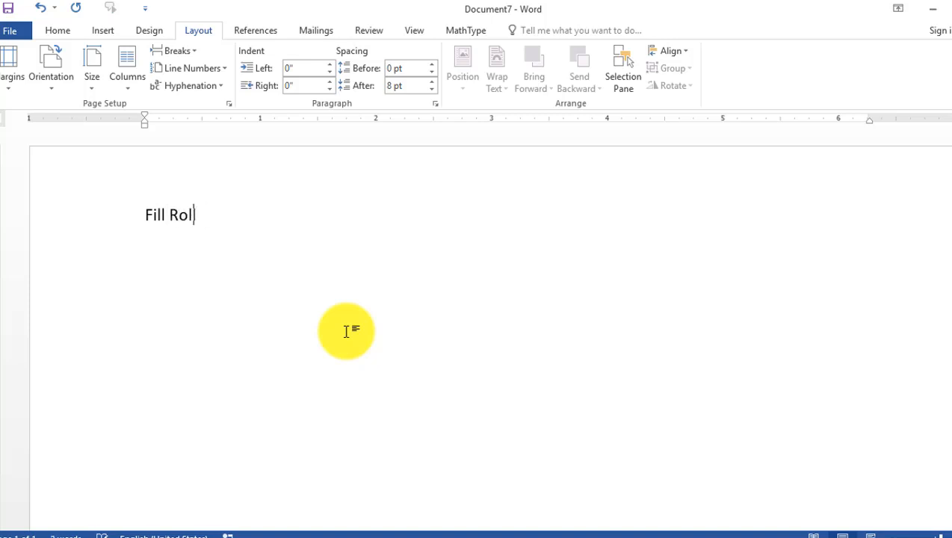
- Enter the line "Fill Roll No Bellow" and insert a table of 10 columns and 11 rows below it, using AutoFit to contents
{"action": "type", "text": "No "}
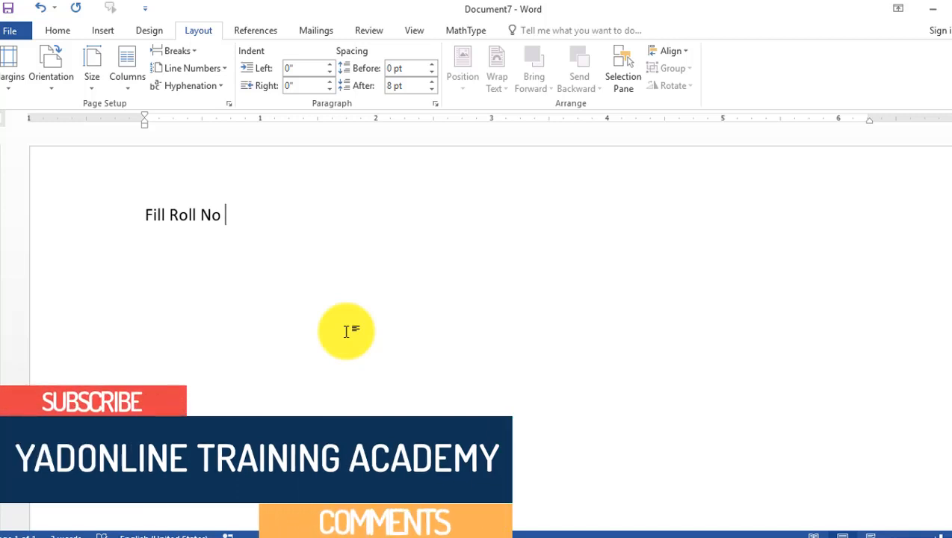
{"action": "type", "text": "Bellow"}
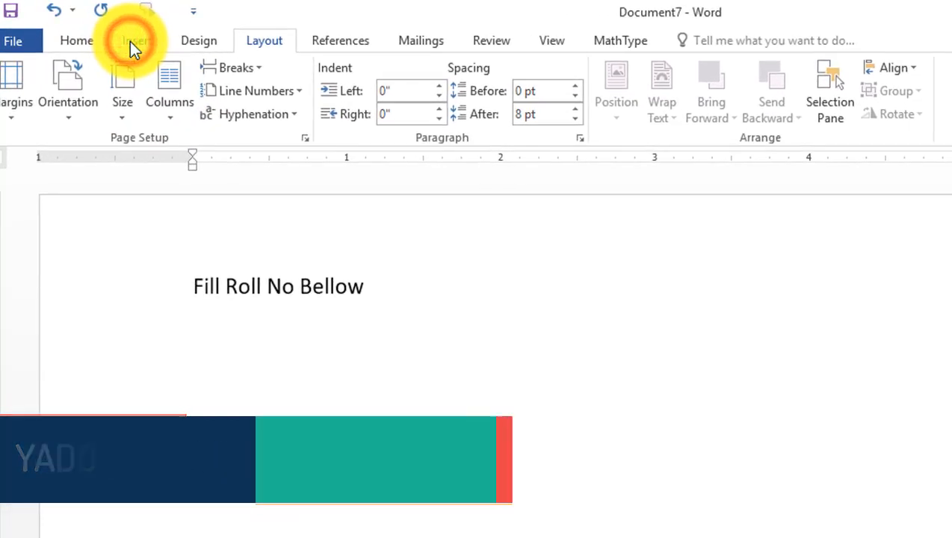
{"action": "left_click", "coordinate": [129, 41]}
{"action": "left_click", "coordinate": [118, 122]}
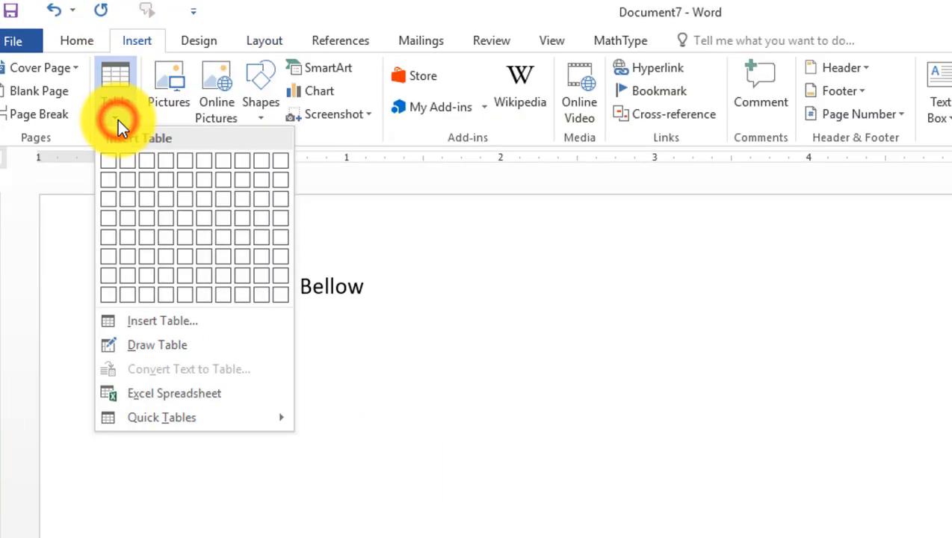
{"action": "left_click", "coordinate": [143, 319]}
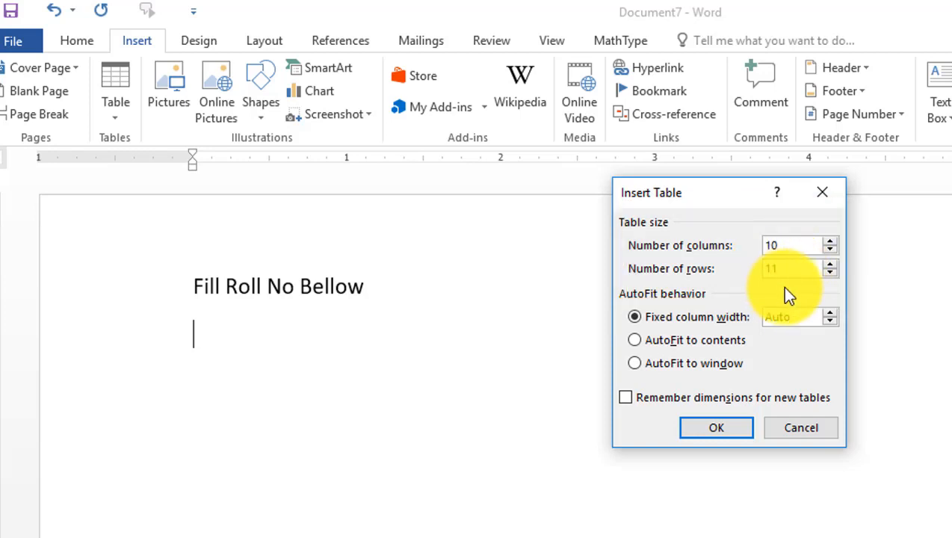
{"action": "left_click", "coordinate": [650, 343]}
{"action": "left_click", "coordinate": [716, 428]}
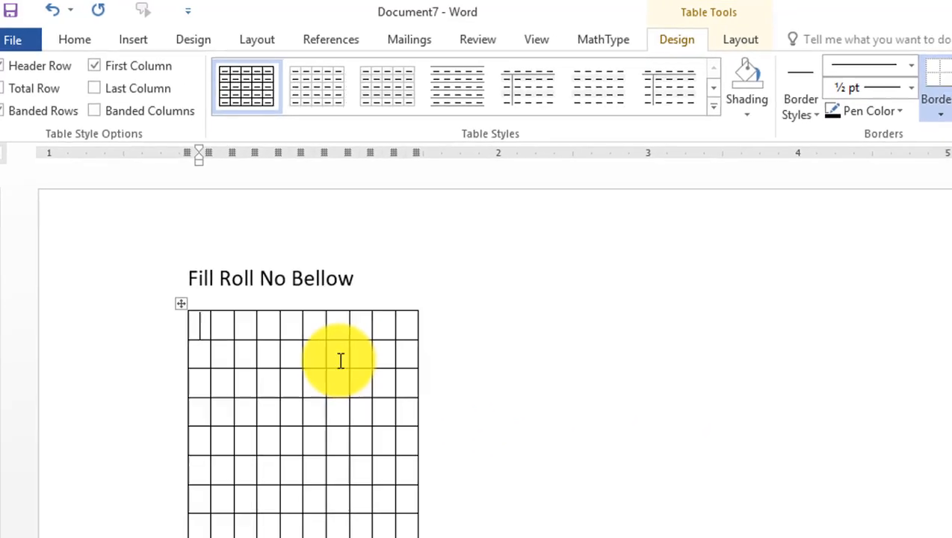
- Align the contents of all table cells to the centre, both horizontally and vertically
{"action": "left_click", "coordinate": [164, 293]}
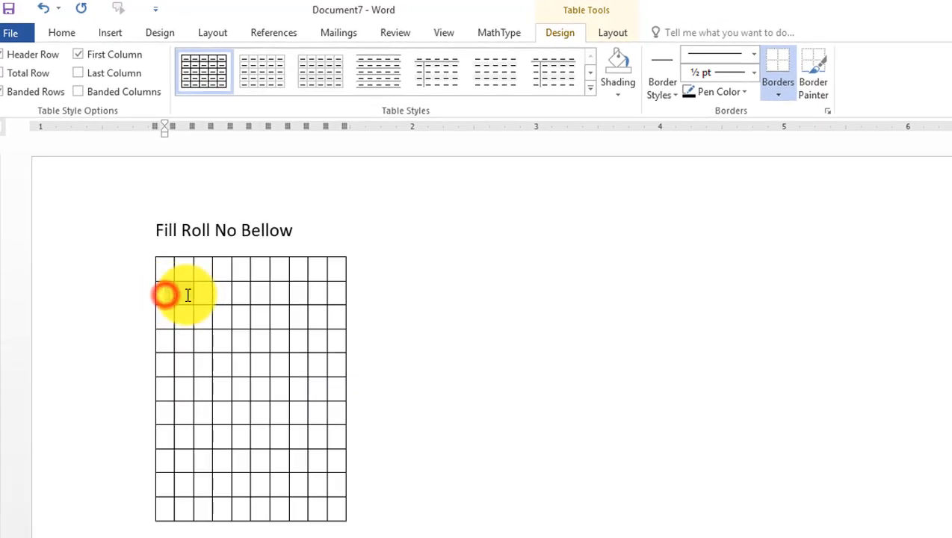
{"action": "mouse_move", "coordinate": [167, 273]}
{"action": "left_mouse_down"}
{"action": "mouse_move", "coordinate": [303, 385]}
{"action": "mouse_move", "coordinate": [335, 489]}
{"action": "mouse_move", "coordinate": [329, 510]}
{"action": "left_mouse_up"}
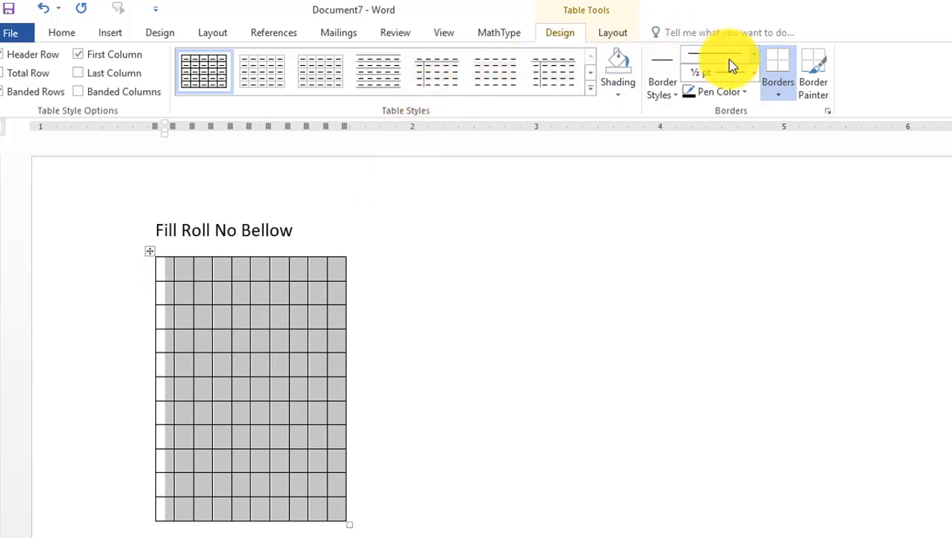
{"action": "left_click", "coordinate": [621, 34]}
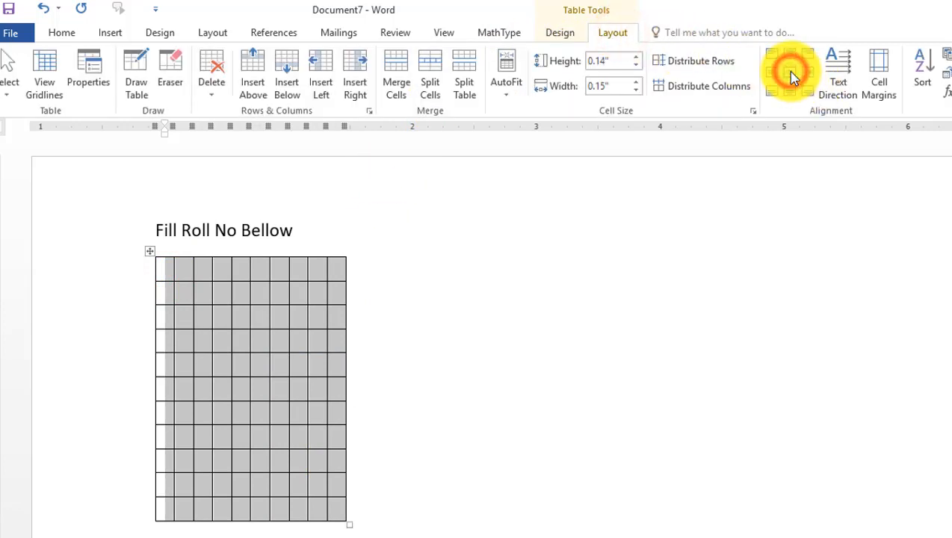
- Apply the OMR font to all table cells below the first row
{"action": "left_click_drag", "start_coordinate": [190, 294], "coordinate": [332, 501]}
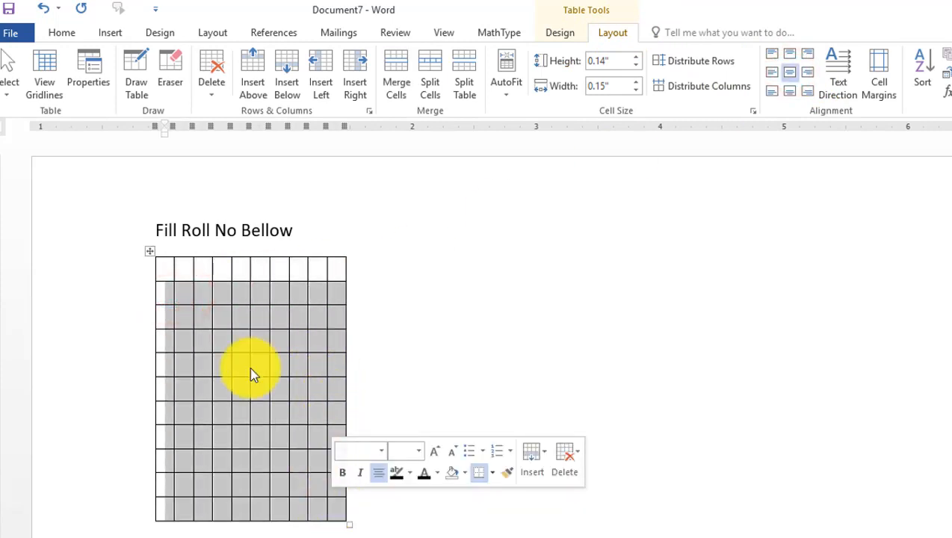
{"action": "left_click", "coordinate": [58, 36]}
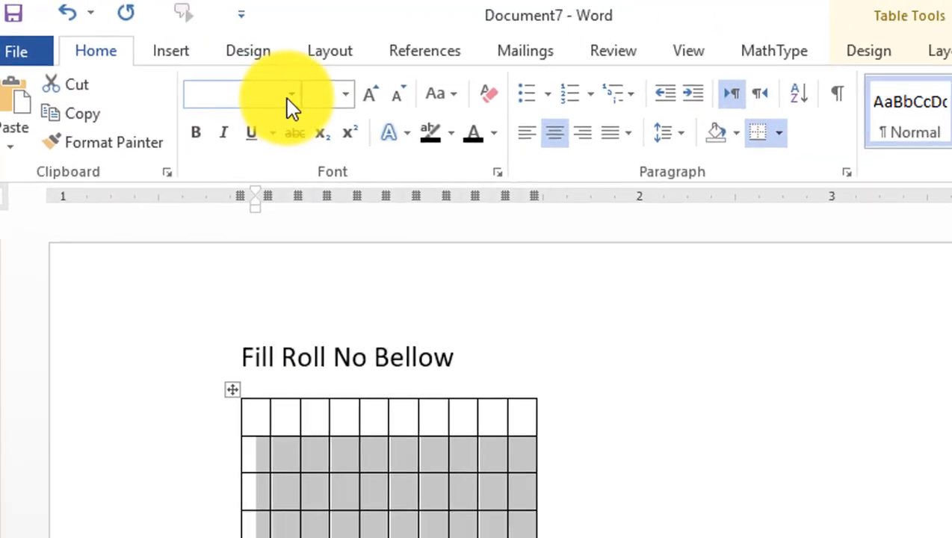
{"action": "left_click", "coordinate": [186, 61]}
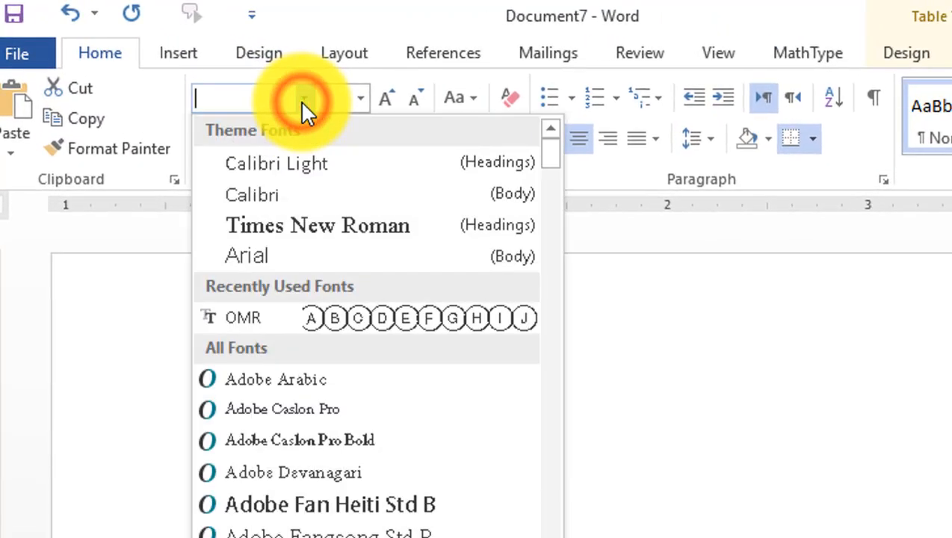
{"action": "left_click", "coordinate": [314, 320]}
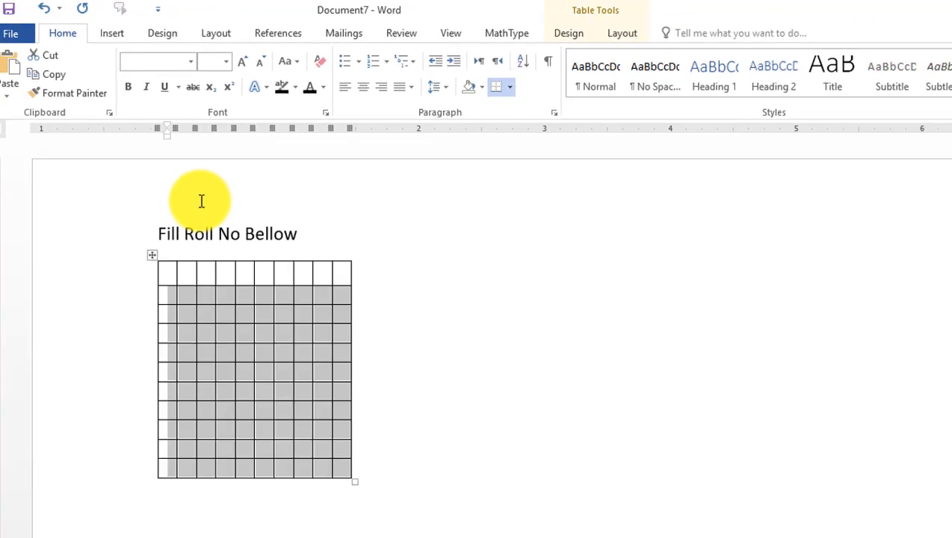
- Enter the digits 0 to 9 down the first column, starting in the second row
{"action": "right_click", "coordinate": [167, 295]}
{"action": "left_click", "coordinate": [171, 295]}
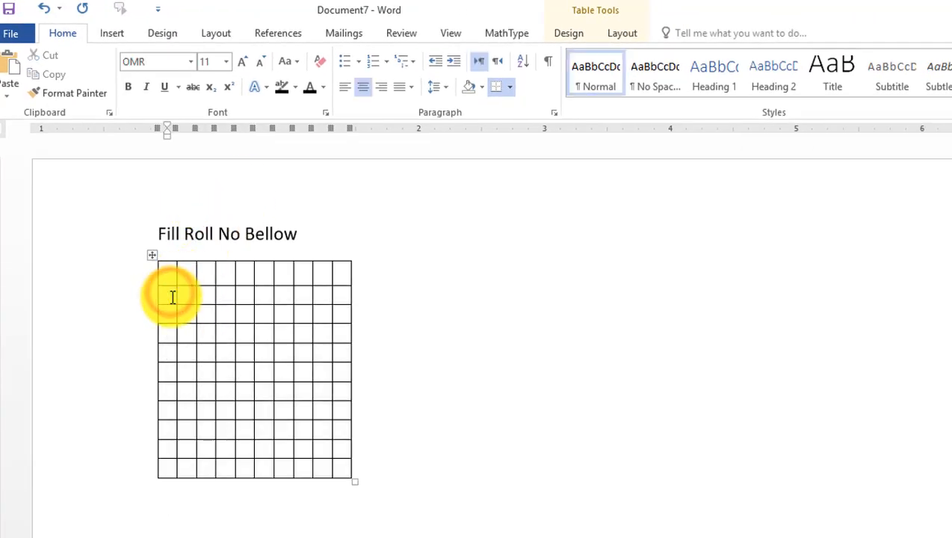
{"action": "type", "text": "0"}
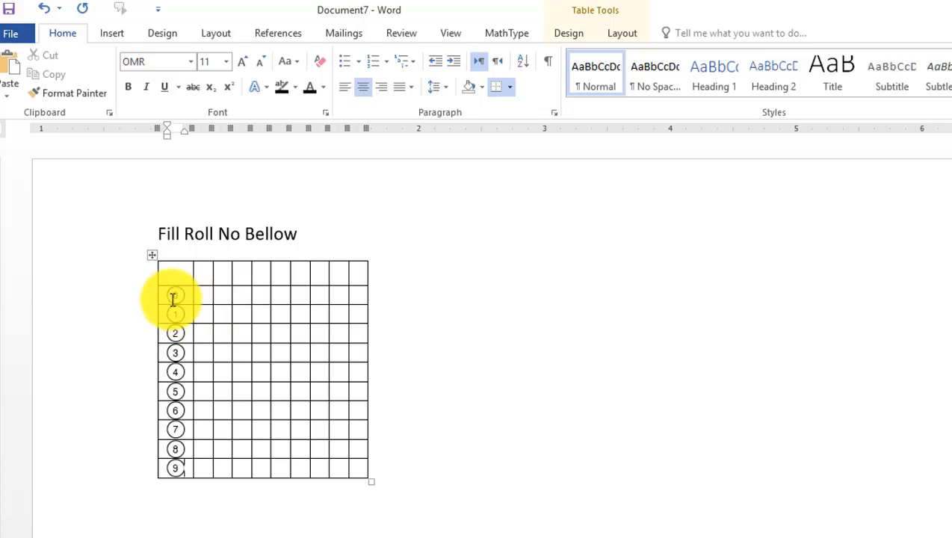
- Set the first column's digits to font size 10 and copy them into the other nine columns
{"action": "left_click_drag", "start_coordinate": [171, 297], "coordinate": [183, 463]}
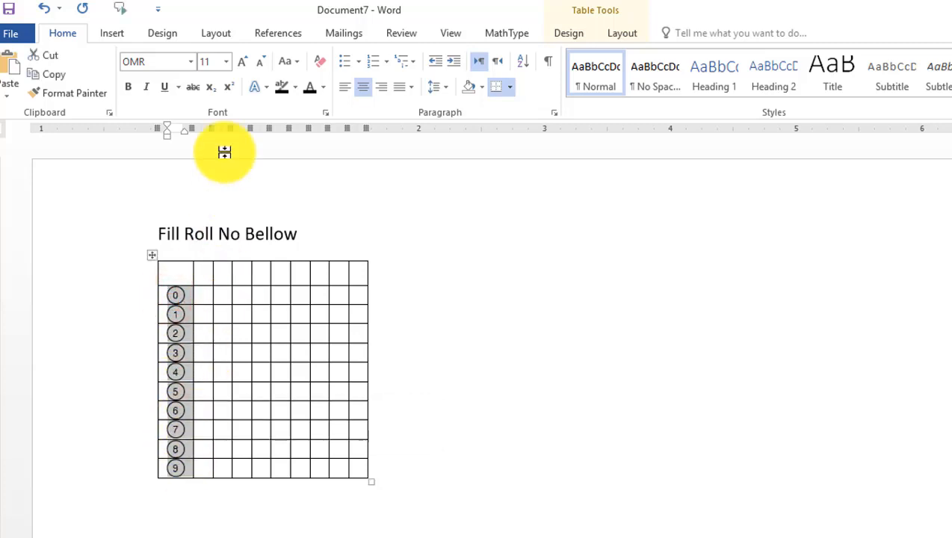
{"action": "left_click", "coordinate": [226, 63]}
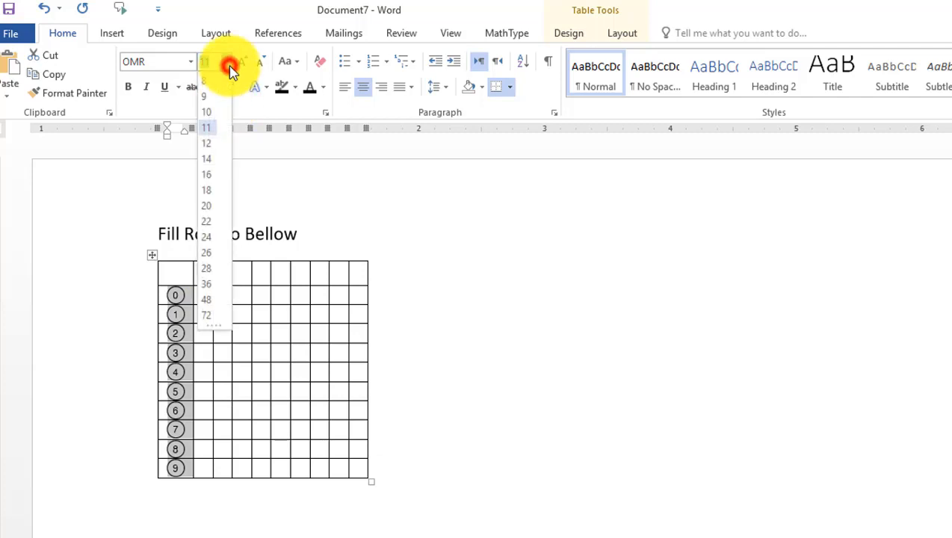
{"action": "left_click", "coordinate": [208, 114]}
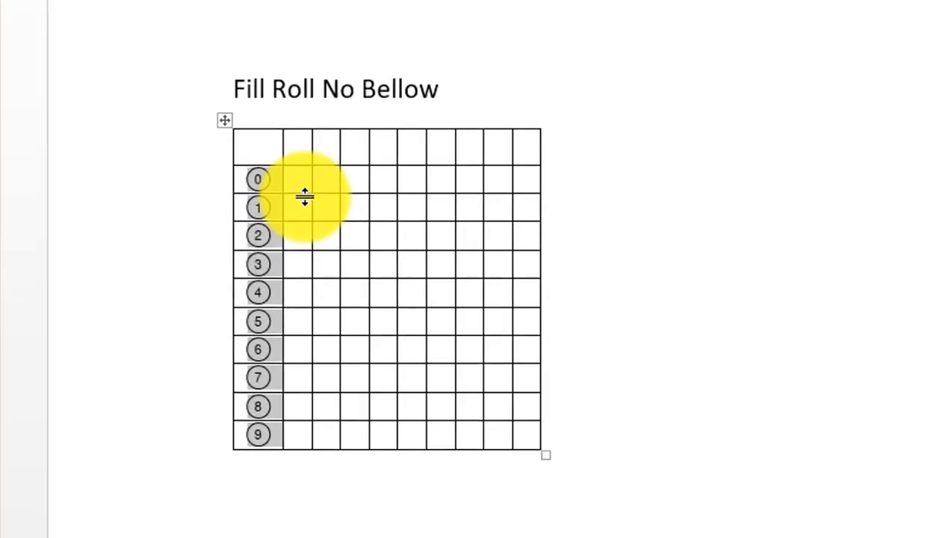
{"action": "left_click_drag", "start_coordinate": [300, 180], "coordinate": [529, 431]}
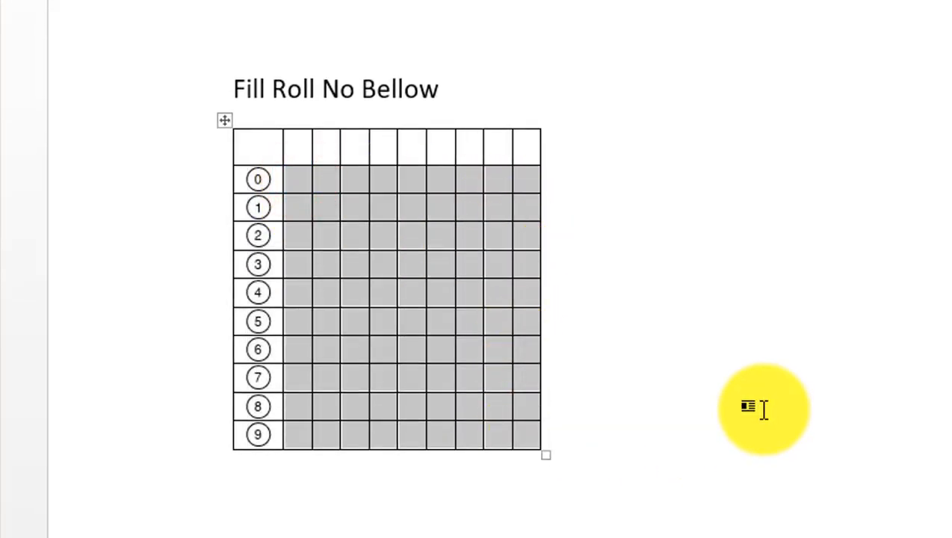
{"action": "key", "text": "ctrl+v"}
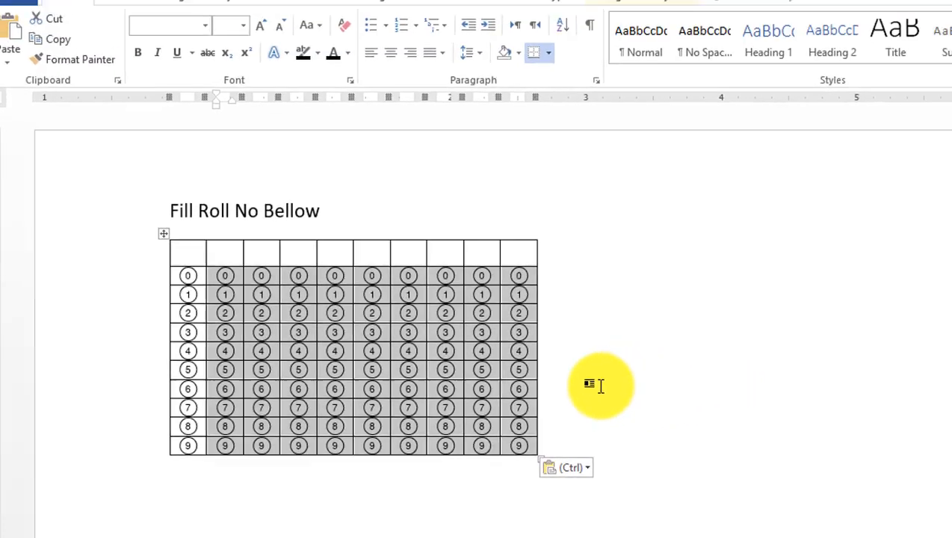
- Enlarge the roll number table so that its rows are taller and its columns slightly wider
{"action": "left_click", "coordinate": [561, 373]}
{"action": "left_click_drag", "start_coordinate": [504, 463], "coordinate": [470, 535]}
{"action": "left_click_drag", "start_coordinate": [437, 503], "coordinate": [434, 503]}
{"action": "scroll", "coordinate": [551, 432], "scroll_direction": "down", "scroll_amount": 3}
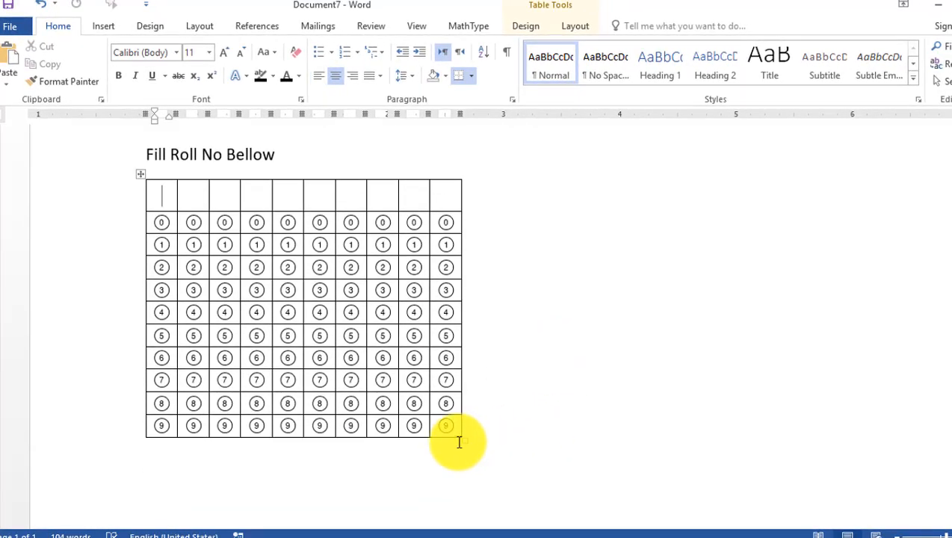
{"action": "left_click_drag", "start_coordinate": [464, 440], "coordinate": [464, 469]}
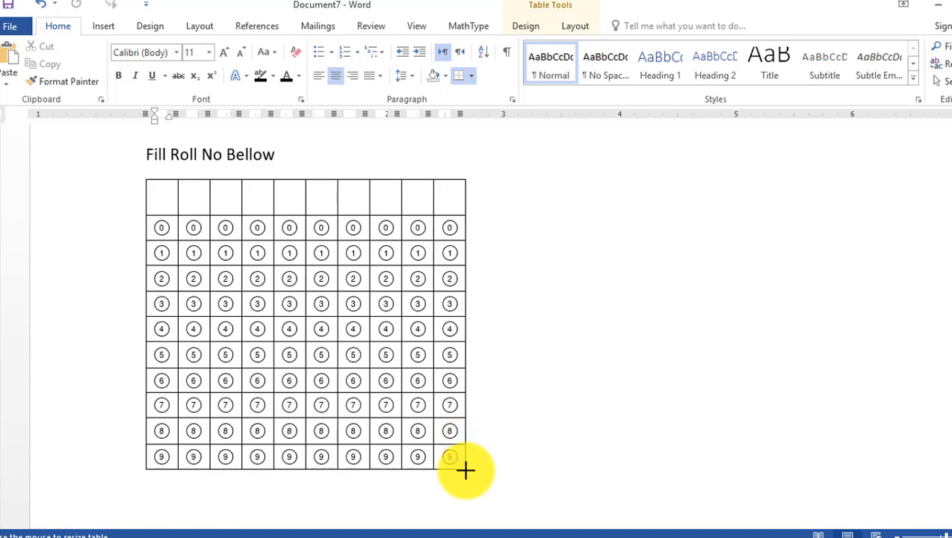
{"action": "left_click", "coordinate": [518, 344]}
{"action": "scroll", "coordinate": [520, 345], "scroll_direction": "up", "scroll_amount": 2}
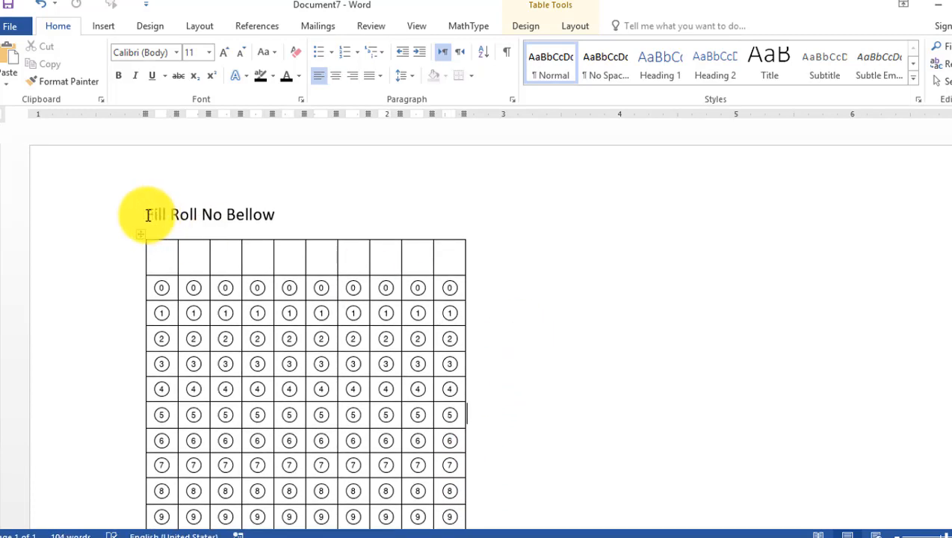
- Set the font size of the heading "Fill Roll No Bellow" to 12
{"action": "left_click_drag", "start_coordinate": [147, 215], "coordinate": [284, 216]}
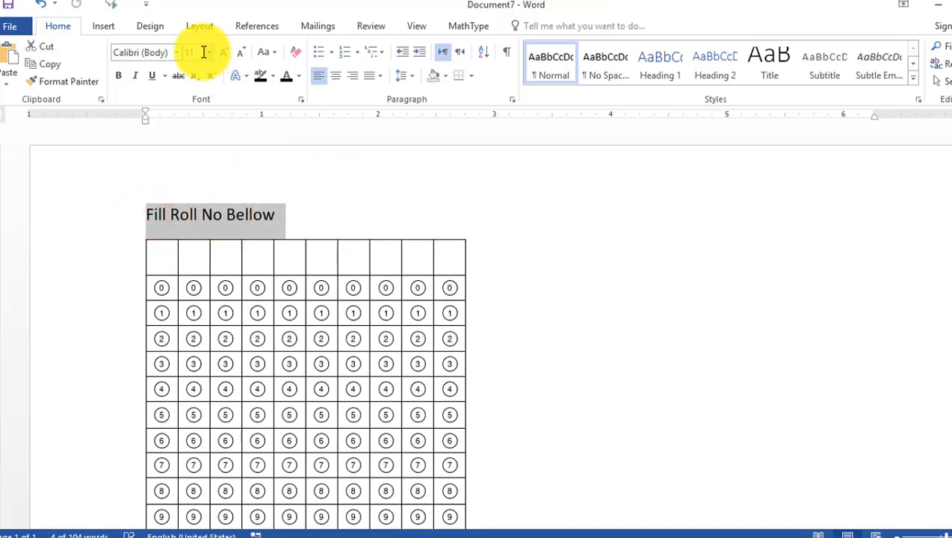
{"action": "key", "text": "Return"}
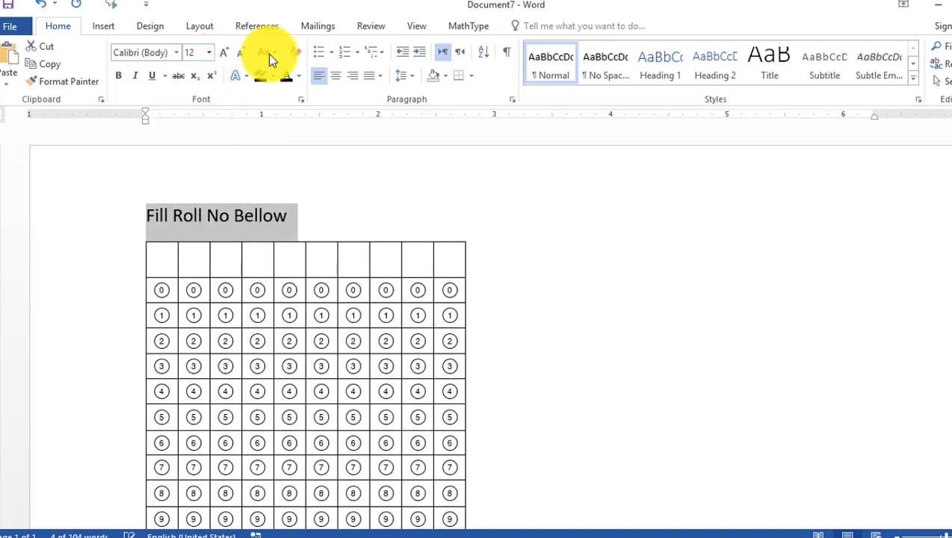
{"action": "left_click", "coordinate": [537, 282]}
{"action": "scroll", "coordinate": [538, 292], "scroll_direction": "down", "scroll_amount": 2}
{"action": "scroll", "coordinate": [537, 292], "scroll_direction": "up", "scroll_amount": 2}
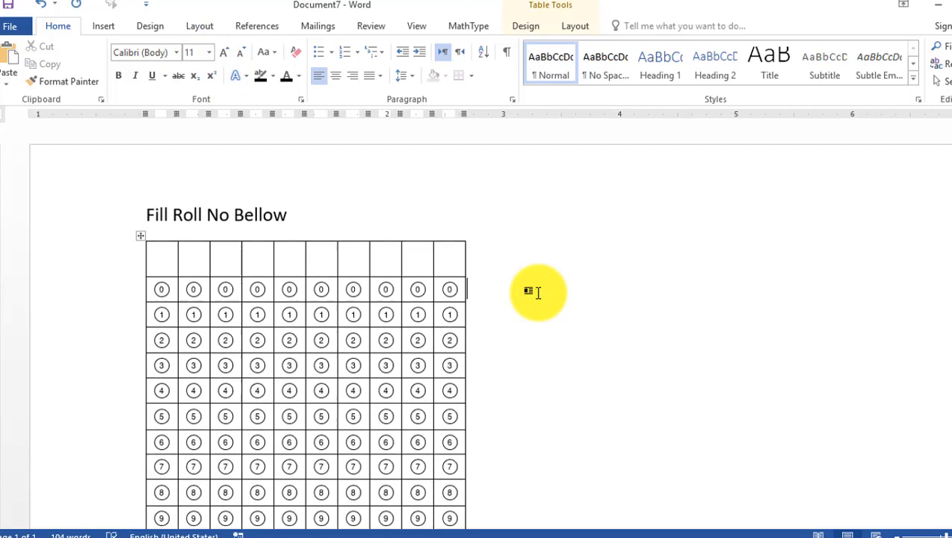
- Draw a rectangle about 3.95" wide and 2.48" high to the right of the roll number table and remove its fill
{"action": "left_click", "coordinate": [102, 27]}
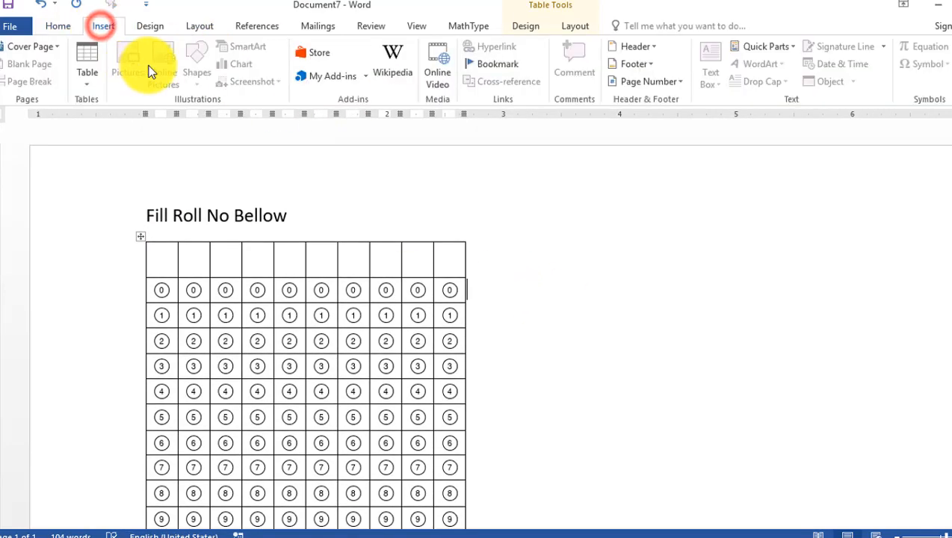
{"action": "left_click", "coordinate": [679, 314]}
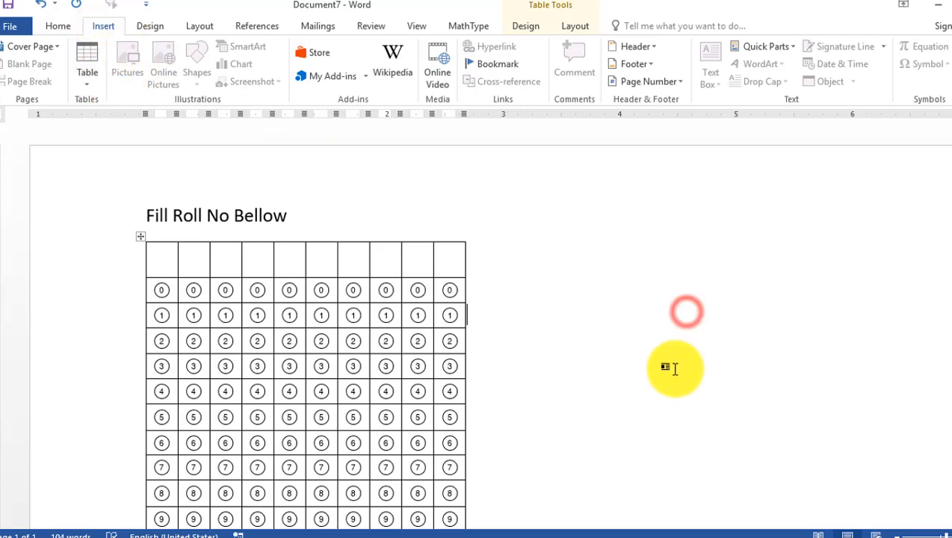
{"action": "left_click", "coordinate": [691, 336]}
{"action": "double_click", "coordinate": [691, 336]}
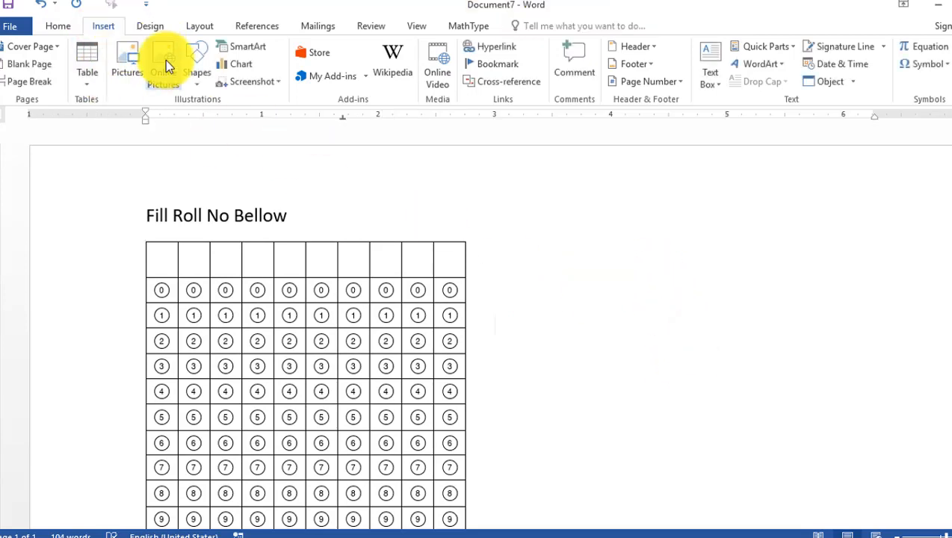
{"action": "left_click", "coordinate": [198, 83]}
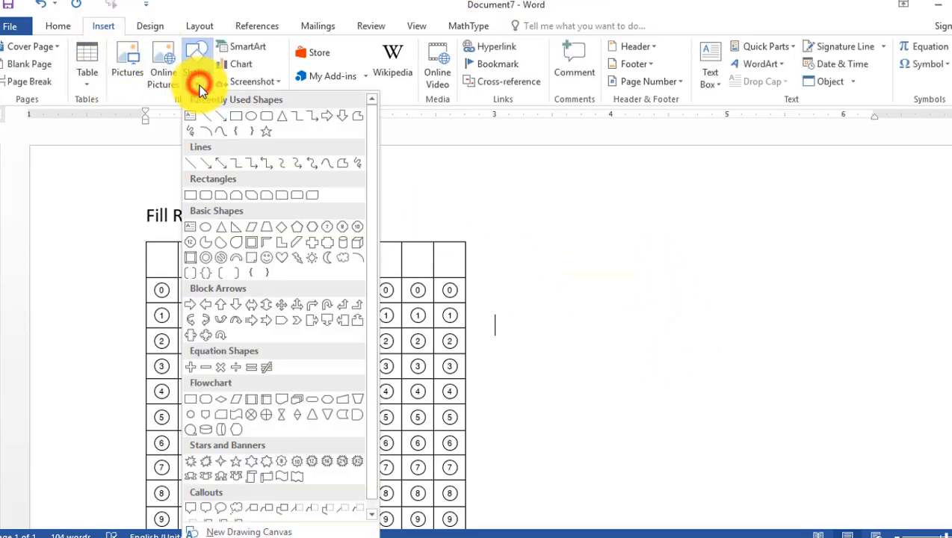
{"action": "left_click", "coordinate": [236, 116]}
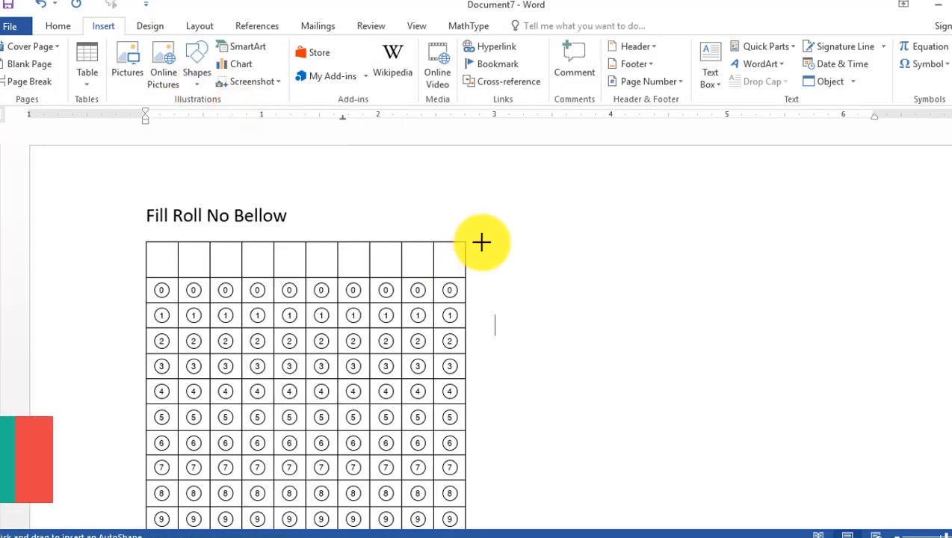
{"action": "mouse_move", "coordinate": [482, 242]}
{"action": "left_mouse_down"}
{"action": "mouse_move", "coordinate": [617, 450]}
{"action": "mouse_move", "coordinate": [642, 425]}
{"action": "mouse_move", "coordinate": [886, 497]}
{"action": "mouse_move", "coordinate": [909, 529]}
{"action": "mouse_move", "coordinate": [892, 440]}
{"action": "mouse_move", "coordinate": [878, 453]}
{"action": "left_mouse_up"}
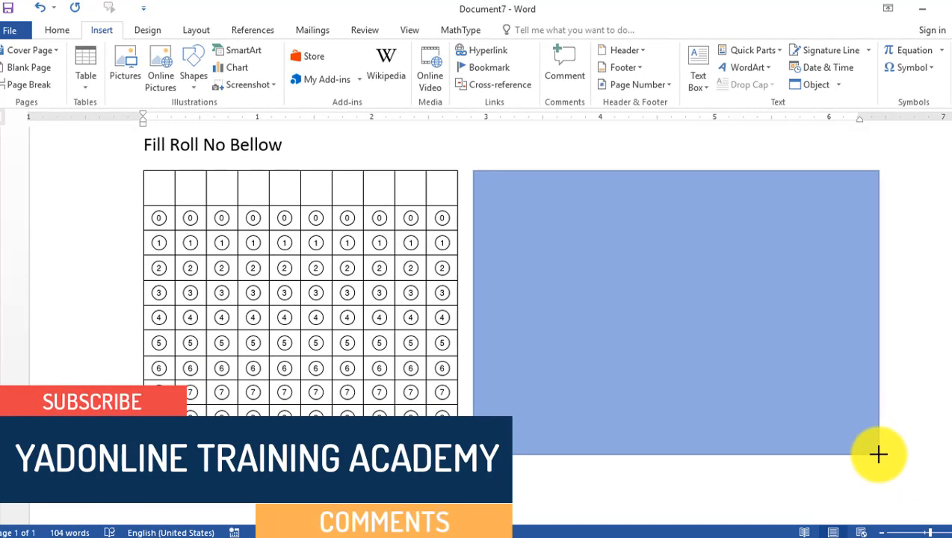
{"action": "mouse_move", "coordinate": [892, 451]}
{"action": "left_mouse_down"}
{"action": "mouse_move", "coordinate": [919, 449]}
{"action": "mouse_move", "coordinate": [924, 457]}
{"action": "left_mouse_up"}
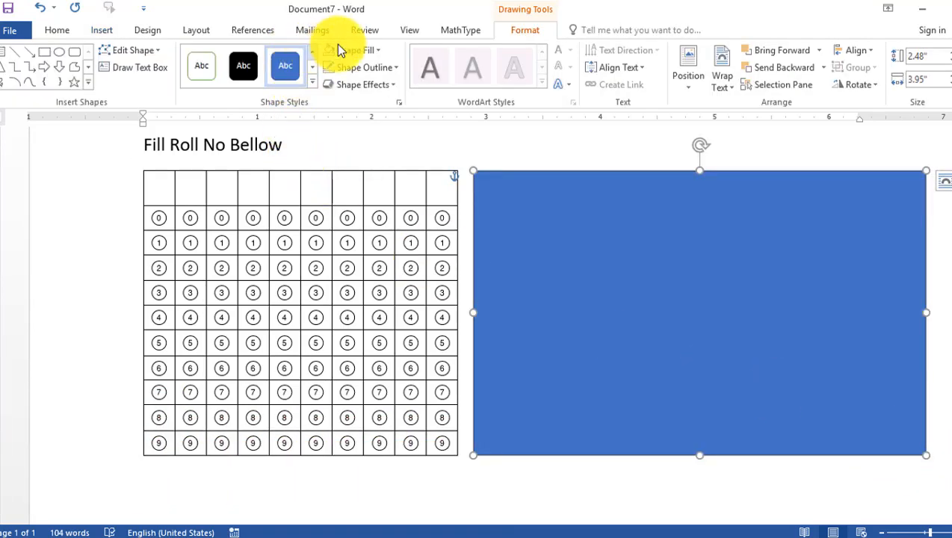
{"action": "left_click", "coordinate": [379, 54]}
{"action": "left_click", "coordinate": [359, 179]}
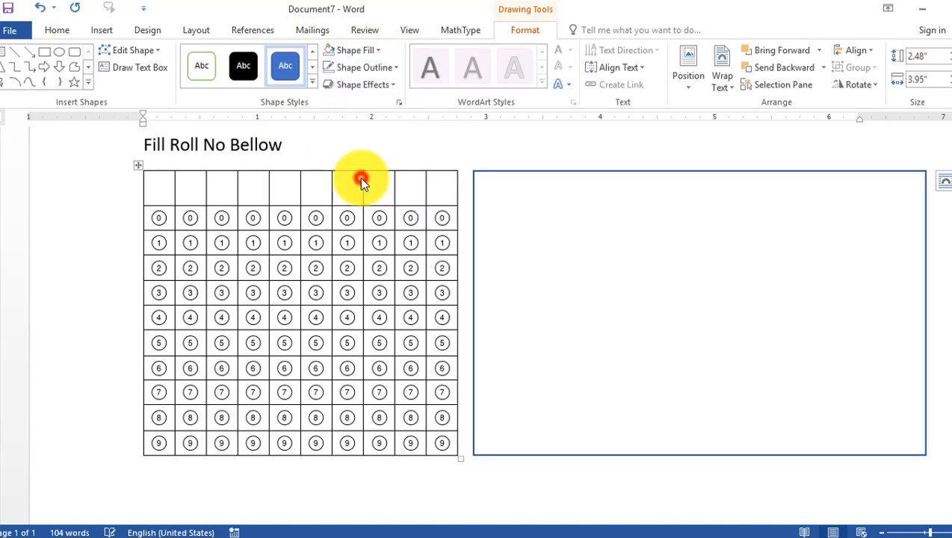
- Add a text area to the rectangle and align its text to the top
{"action": "right_click", "coordinate": [613, 173]}
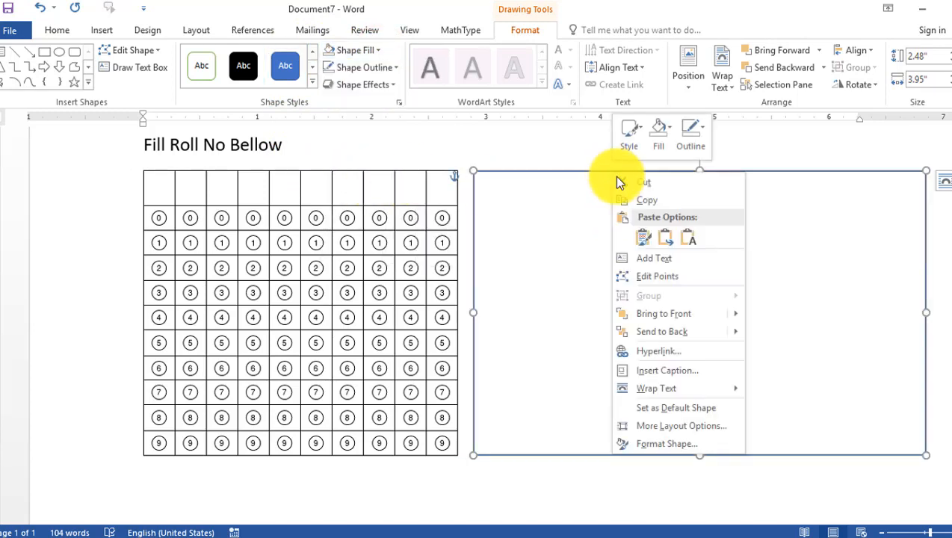
{"action": "left_click", "coordinate": [650, 257]}
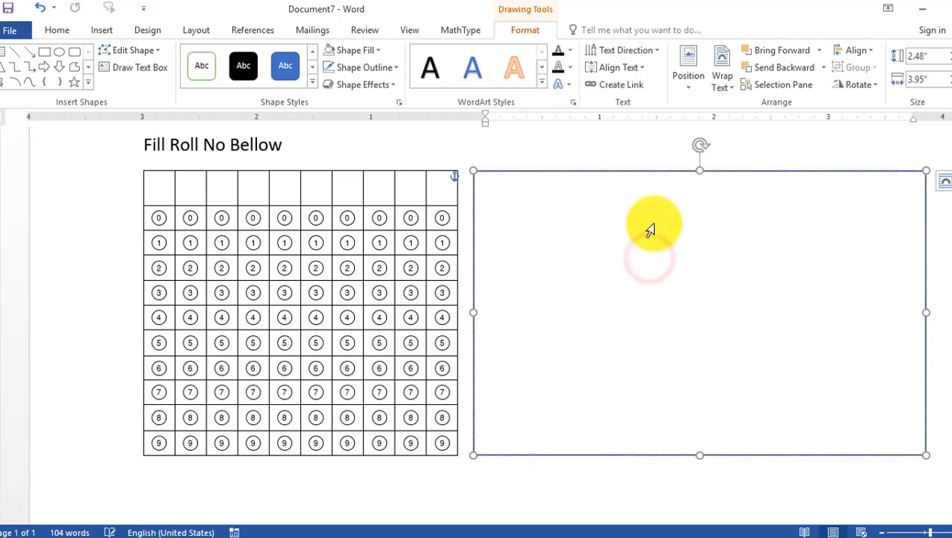
{"action": "left_click", "coordinate": [647, 66]}
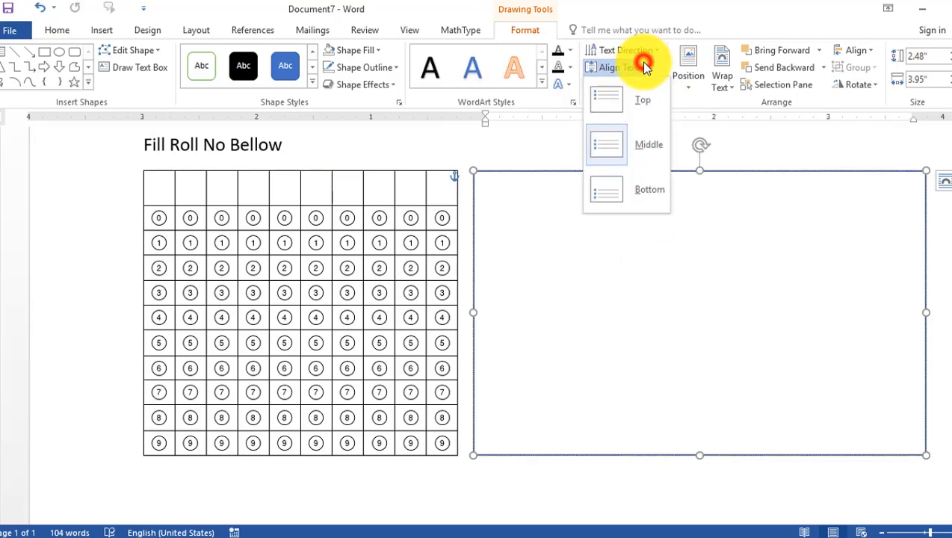
{"action": "left_click", "coordinate": [610, 97]}
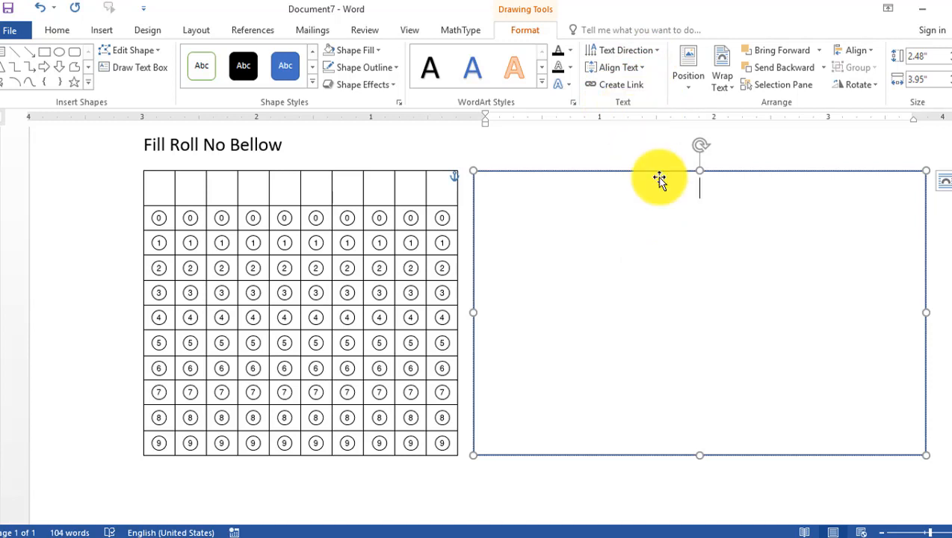
- Enter the lines "Name:", "Class:" and "Subject:" in the rectangle, each followed by an underscore blank filling the line
{"action": "left_click", "coordinate": [55, 30]}
{"action": "type", "text": "Name:___________________________________________"}
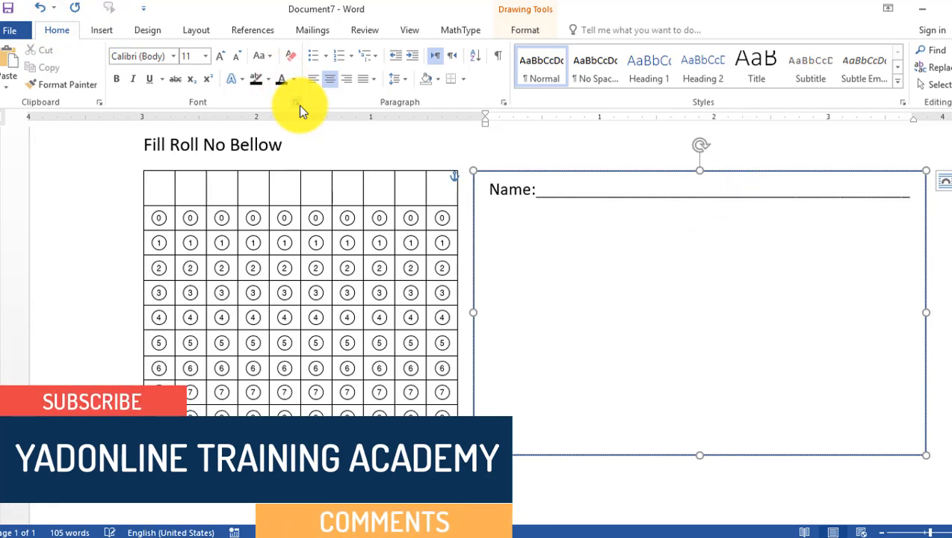
{"action": "type", "text": " Class:_____________________________________________"}
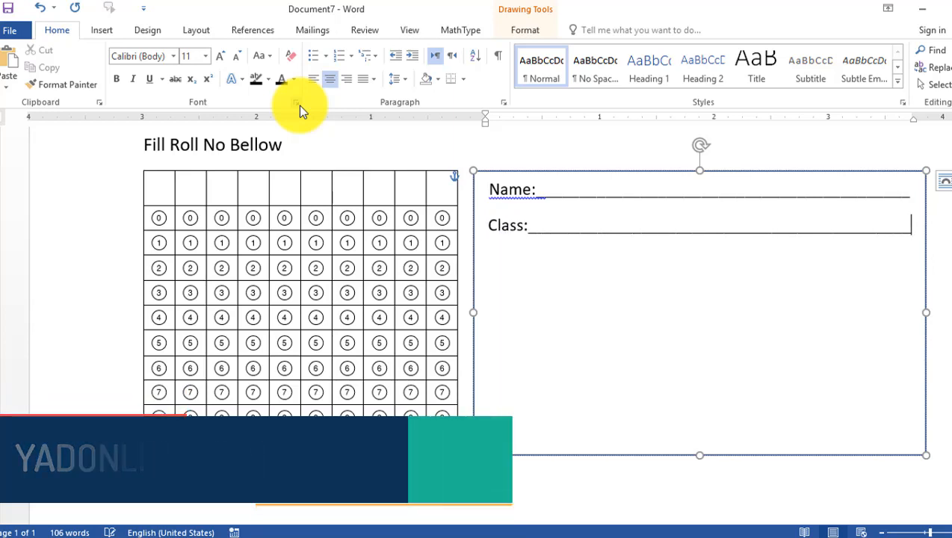
{"action": "key", "text": "Return"}
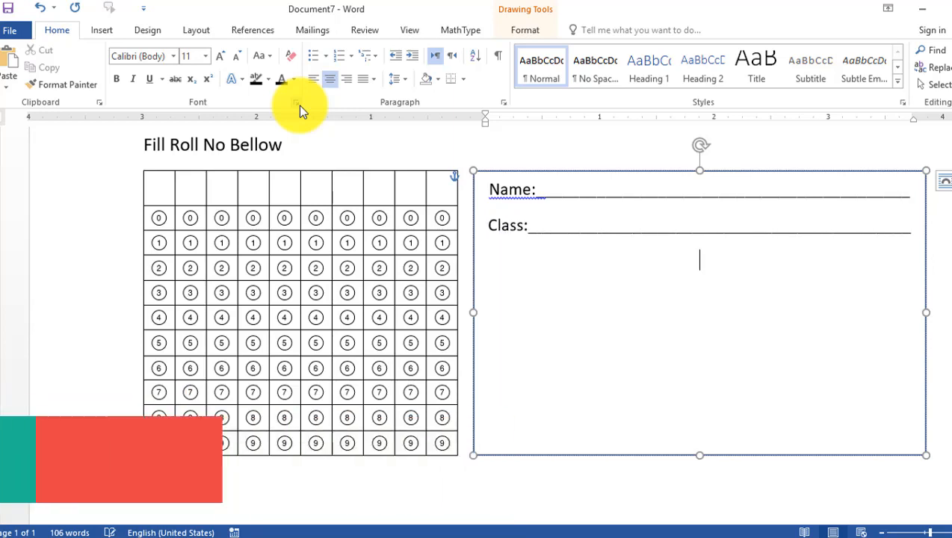
{"action": "type", "text": "Subject:"}
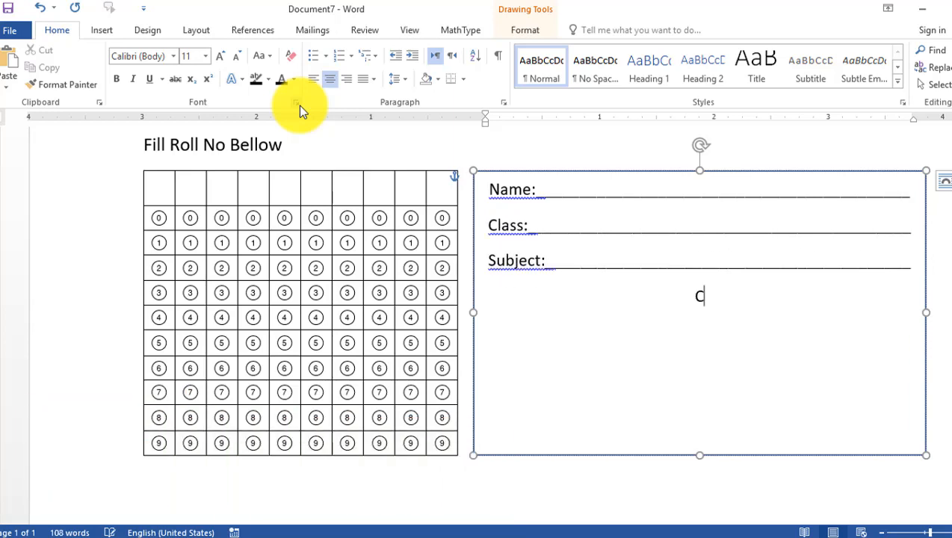
- Insert an empty line above "Name:" in the rectangle and place the cursor below the roll number table
{"action": "left_click", "coordinate": [488, 190]}
{"action": "key", "text": "Return"}
{"action": "key", "text": "Return"}
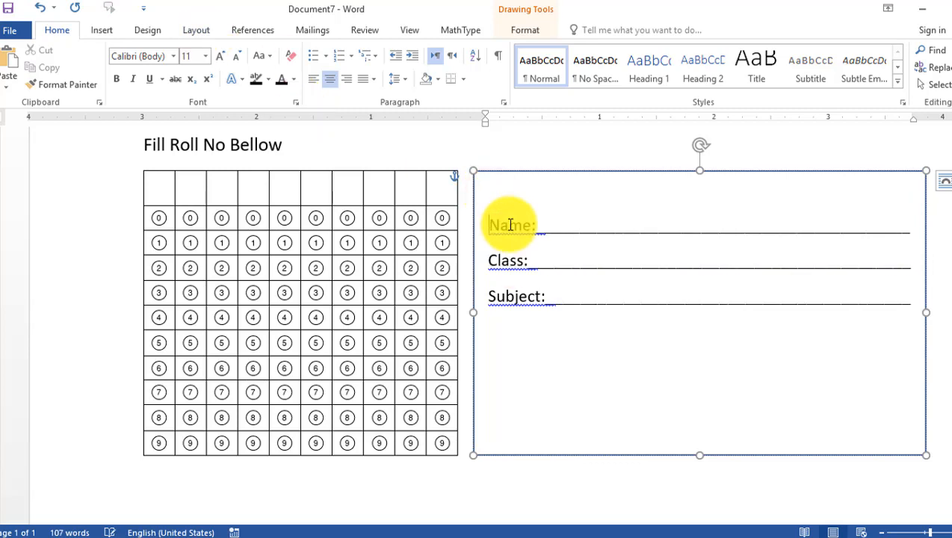
{"action": "double_click", "coordinate": [599, 372]}
{"action": "scroll", "coordinate": [637, 403], "scroll_direction": "down", "scroll_amount": 3}
{"action": "left_click", "coordinate": [638, 405]}
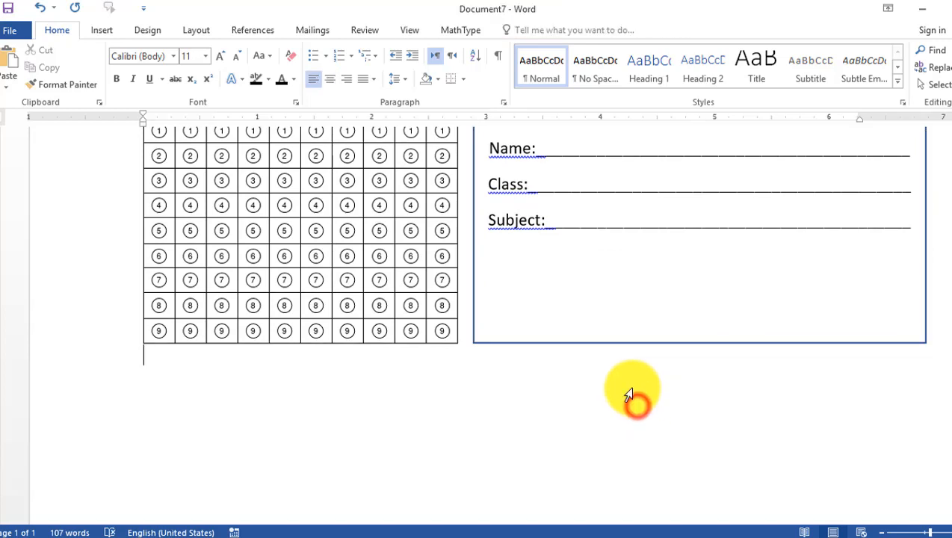
- Remove the outline of the candidate details rectangle and place the cursor below the roll number table
{"action": "scroll", "coordinate": [633, 394], "scroll_direction": "up", "scroll_amount": 3}
{"action": "left_click", "coordinate": [628, 171]}
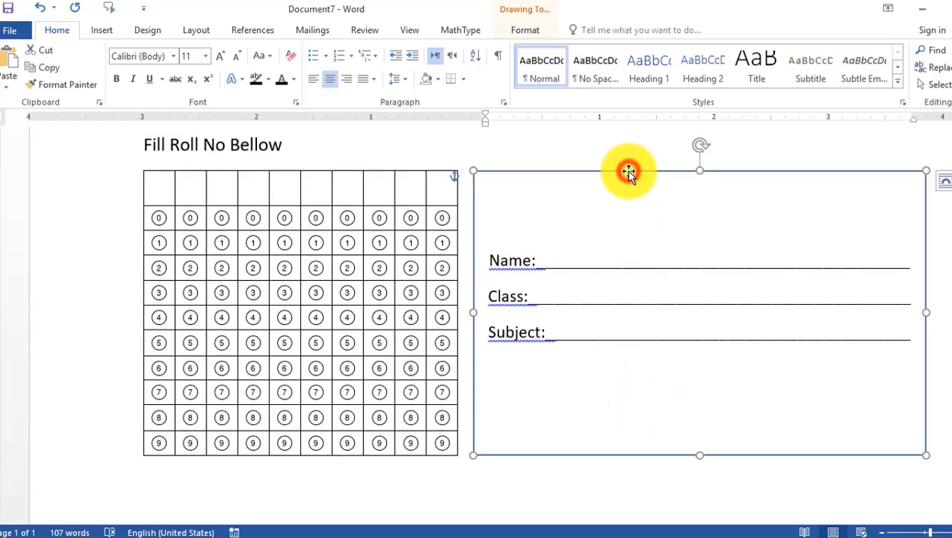
{"action": "left_click", "coordinate": [510, 30]}
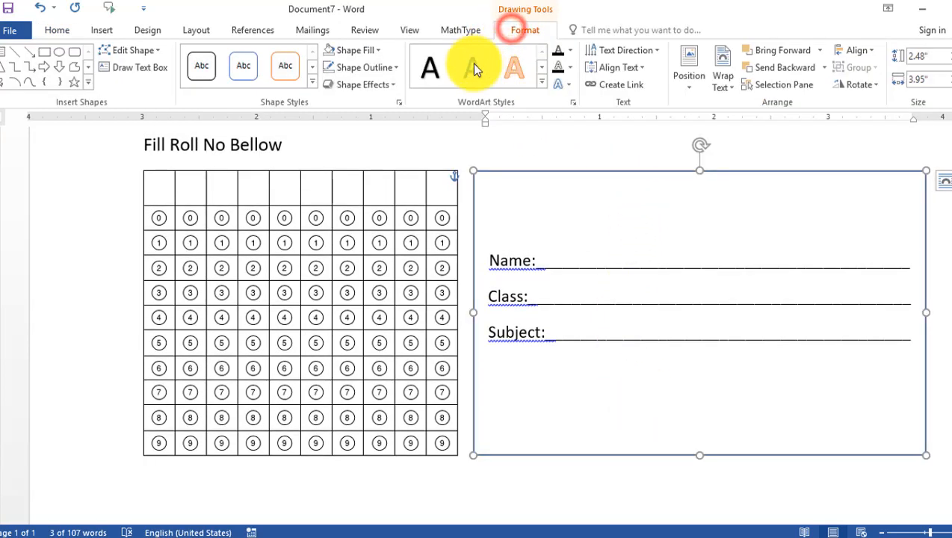
{"action": "left_click", "coordinate": [387, 72]}
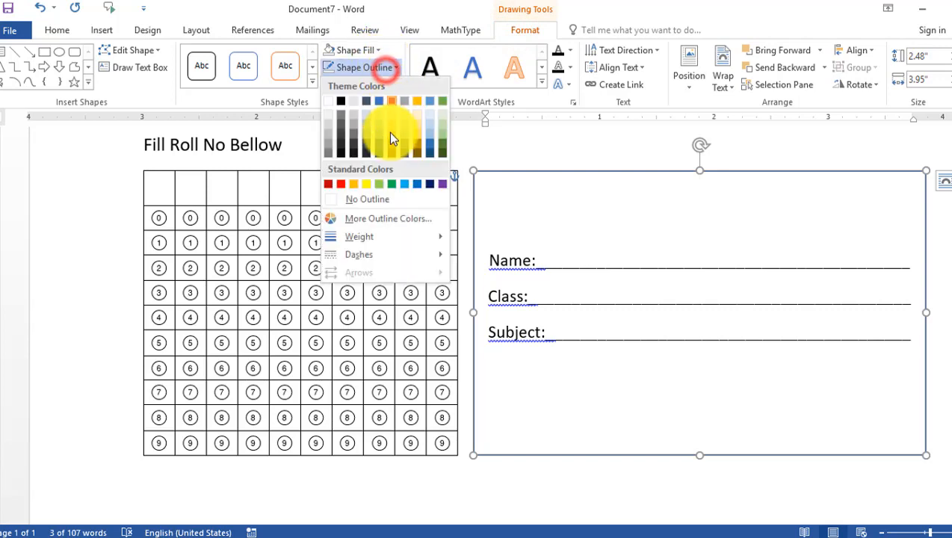
{"action": "left_click", "coordinate": [384, 195]}
{"action": "scroll", "coordinate": [752, 454], "scroll_direction": "down", "scroll_amount": 2}
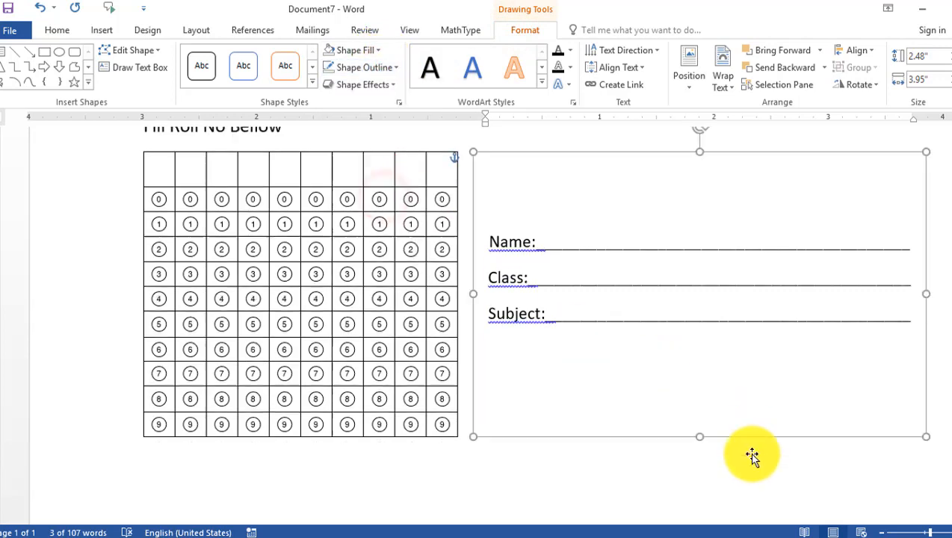
{"action": "left_click", "coordinate": [644, 446]}
- Insert a table with 20 columns and 25 rows below the roll number table
{"action": "scroll", "coordinate": [643, 449], "scroll_direction": "up", "scroll_amount": 3}
{"action": "scroll", "coordinate": [641, 452], "scroll_direction": "down", "scroll_amount": 5}
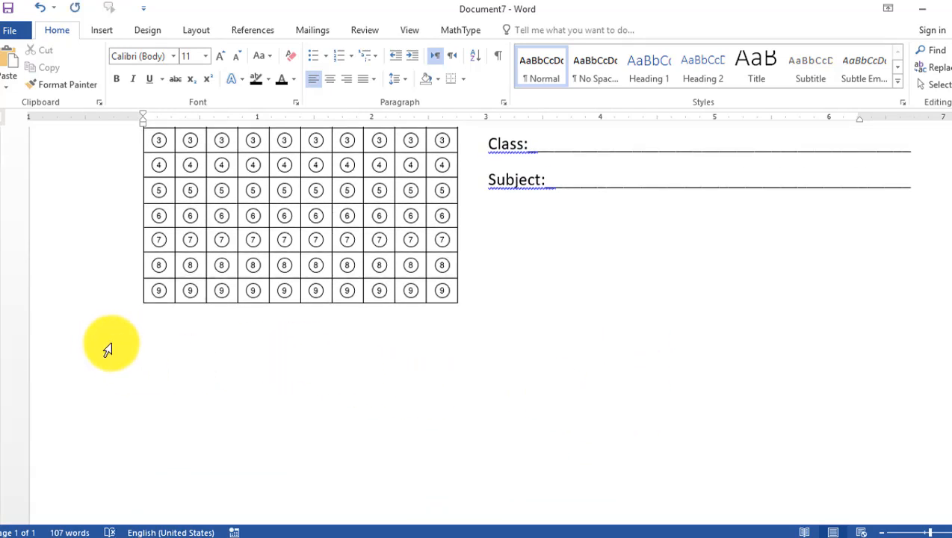
{"action": "scroll", "coordinate": [332, 336], "scroll_direction": "up", "scroll_amount": 5}
{"action": "scroll", "coordinate": [332, 336], "scroll_direction": "down", "scroll_amount": 5}
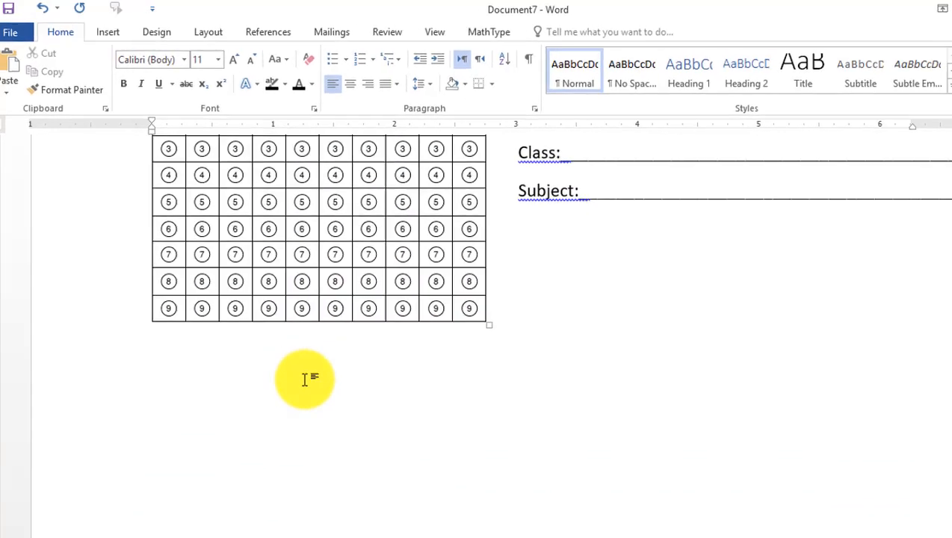
{"action": "left_click", "coordinate": [107, 32]}
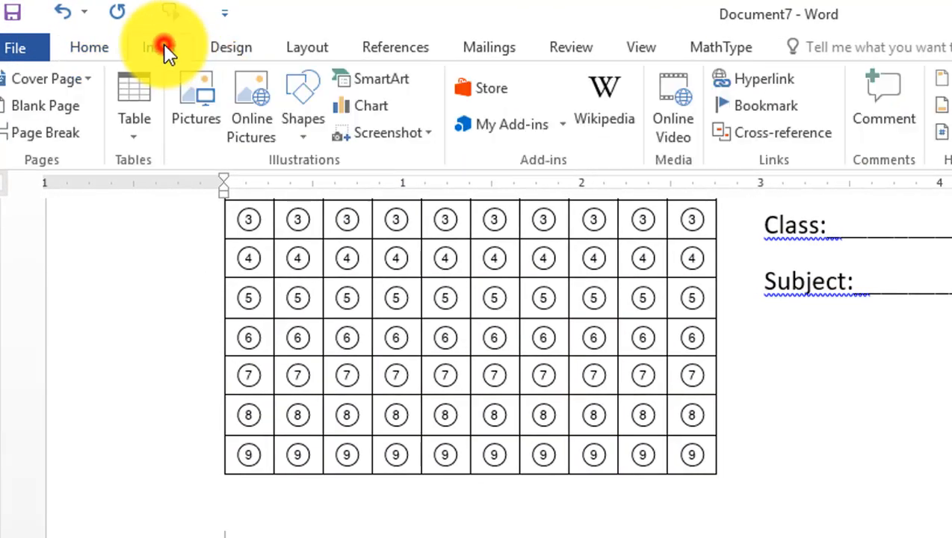
{"action": "left_click", "coordinate": [140, 131]}
{"action": "left_click", "coordinate": [180, 367]}
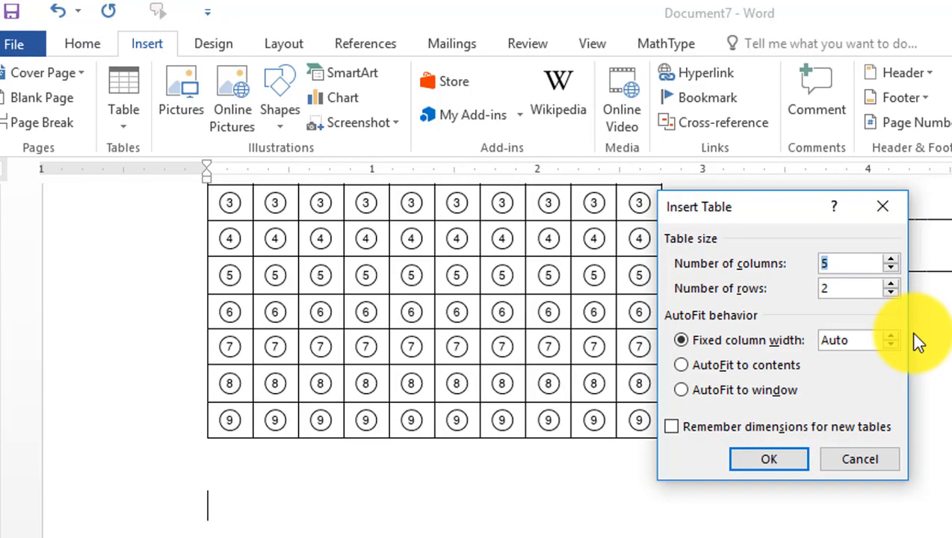
{"action": "left_click", "coordinate": [830, 284]}
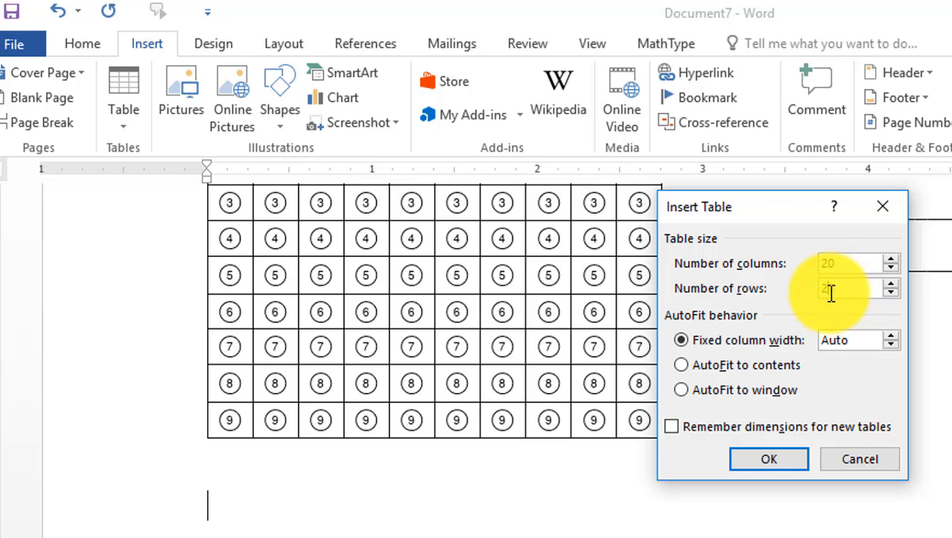
{"action": "left_click", "coordinate": [777, 464]}
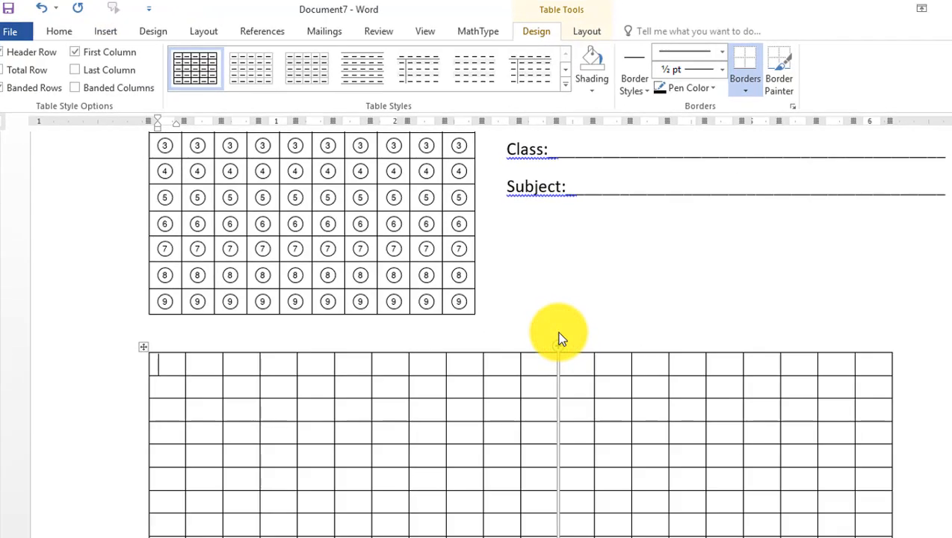
- Centre the contents of all cells in the new table both horizontally and vertically
{"action": "scroll", "coordinate": [573, 344], "scroll_direction": "down", "scroll_amount": 10}
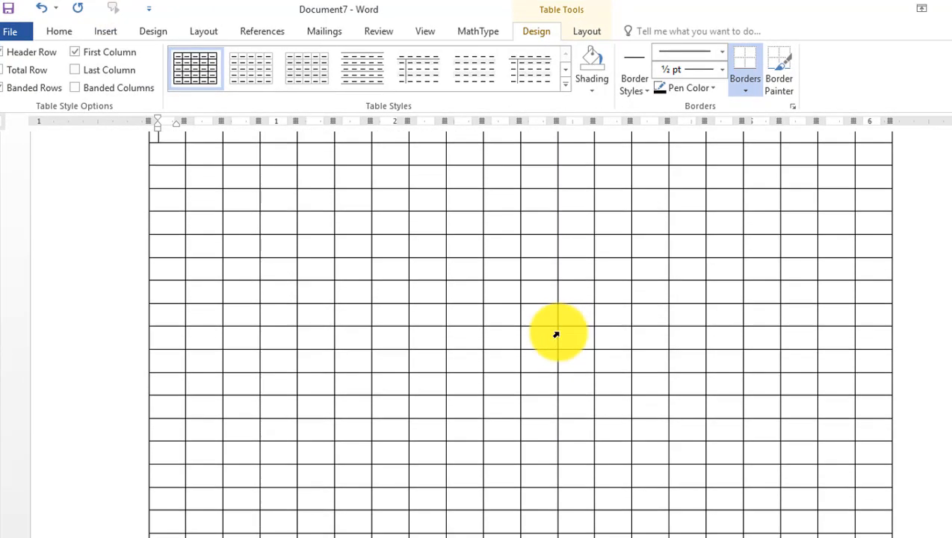
{"action": "scroll", "coordinate": [556, 334], "scroll_direction": "up", "scroll_amount": 2}
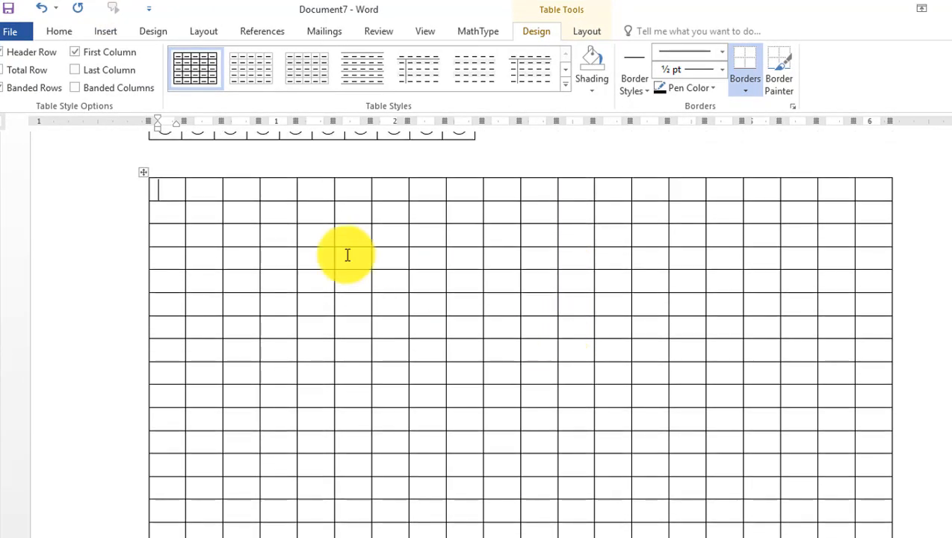
{"action": "mouse_move", "coordinate": [179, 191]}
{"action": "left_mouse_down"}
{"action": "mouse_move", "coordinate": [632, 262]}
{"action": "mouse_move", "coordinate": [828, 365]}
{"action": "mouse_move", "coordinate": [861, 527]}
{"action": "mouse_move", "coordinate": [856, 506]}
{"action": "mouse_move", "coordinate": [851, 531]}
{"action": "mouse_move", "coordinate": [852, 471]}
{"action": "mouse_move", "coordinate": [864, 472]}
{"action": "left_mouse_up"}
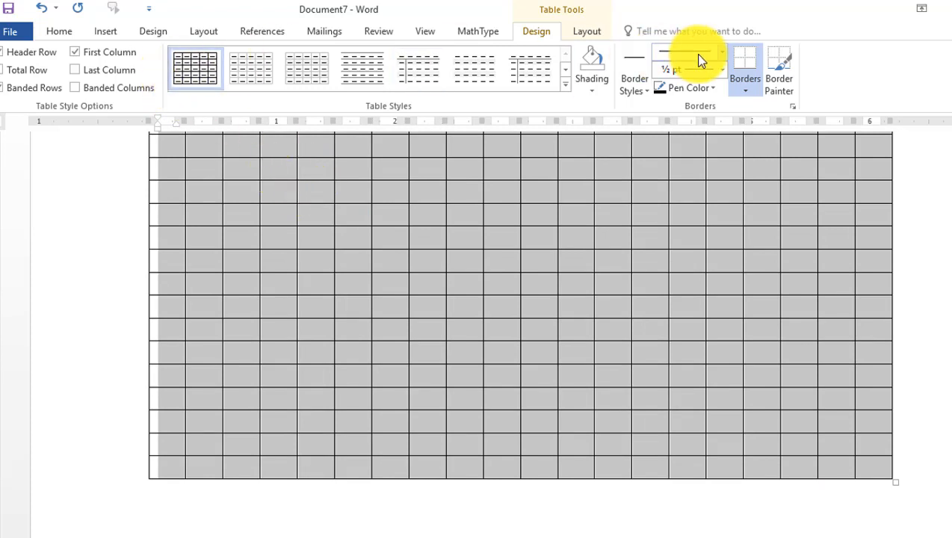
{"action": "left_click", "coordinate": [583, 31]}
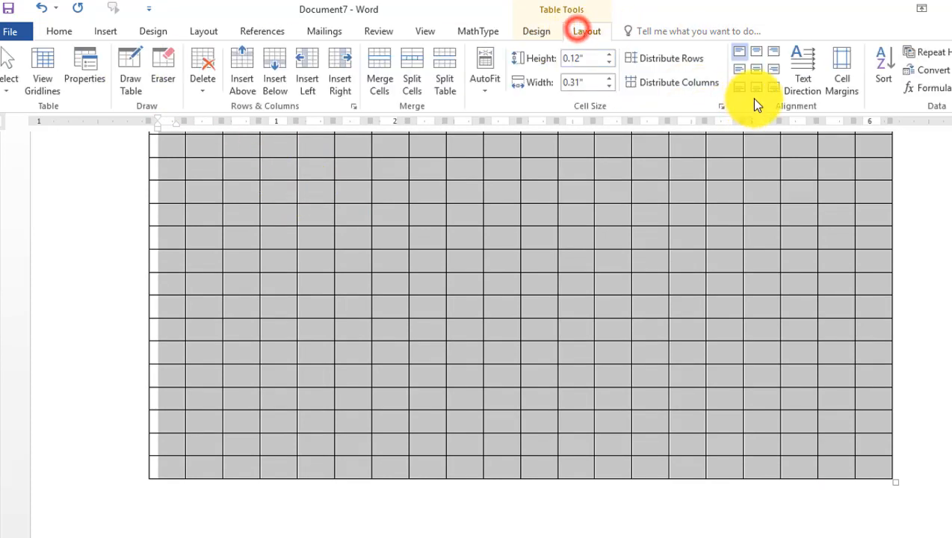
{"action": "left_click", "coordinate": [758, 68]}
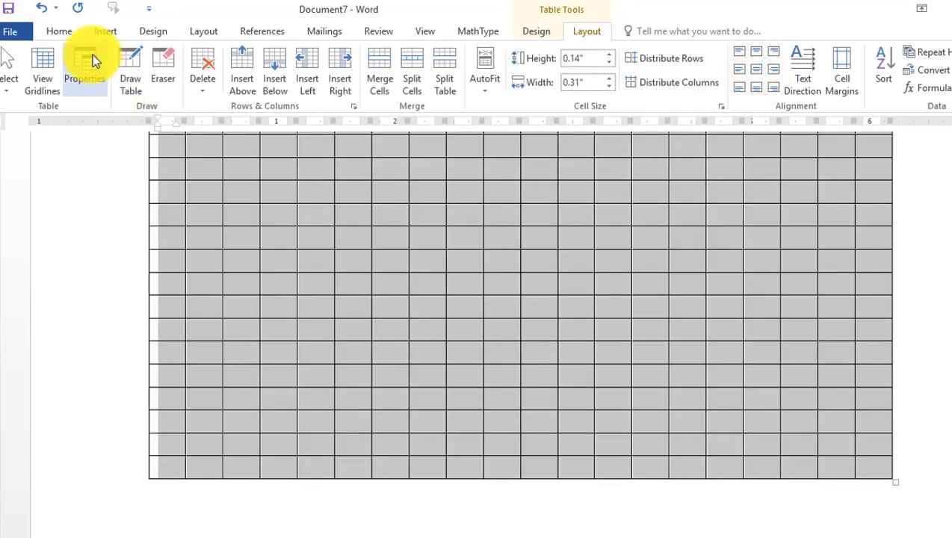
- Set the font of the whole selected answer table to OMR
{"action": "left_click", "coordinate": [57, 33]}
{"action": "left_click", "coordinate": [148, 63]}
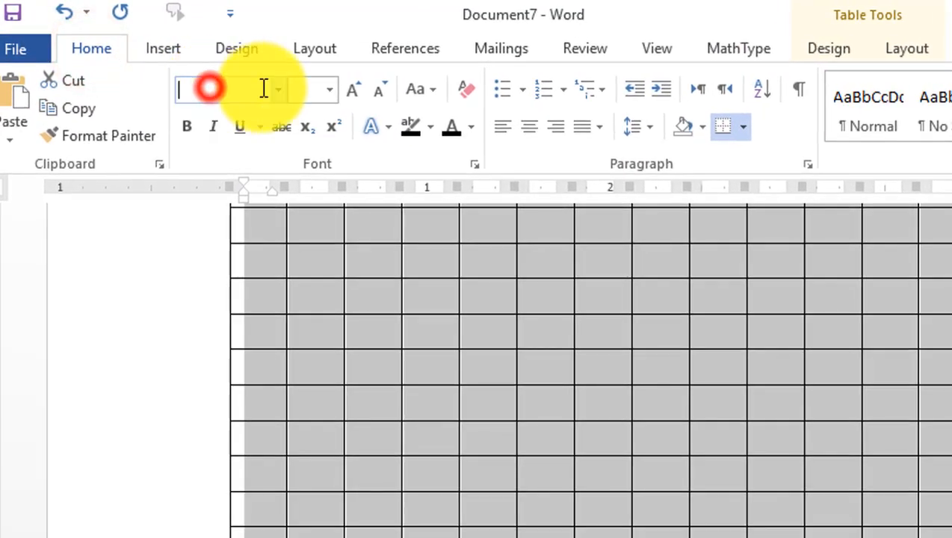
{"action": "left_click", "coordinate": [275, 87]}
{"action": "left_click", "coordinate": [273, 285]}
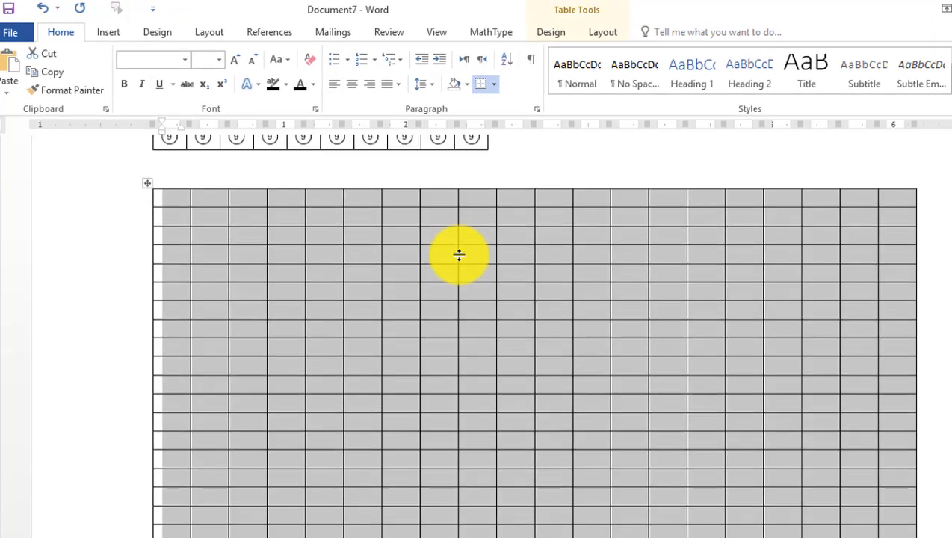
- Enter A, B, C and D in the second to fifth cells of the first row and copy them into all rows below
{"action": "left_click", "coordinate": [211, 210]}
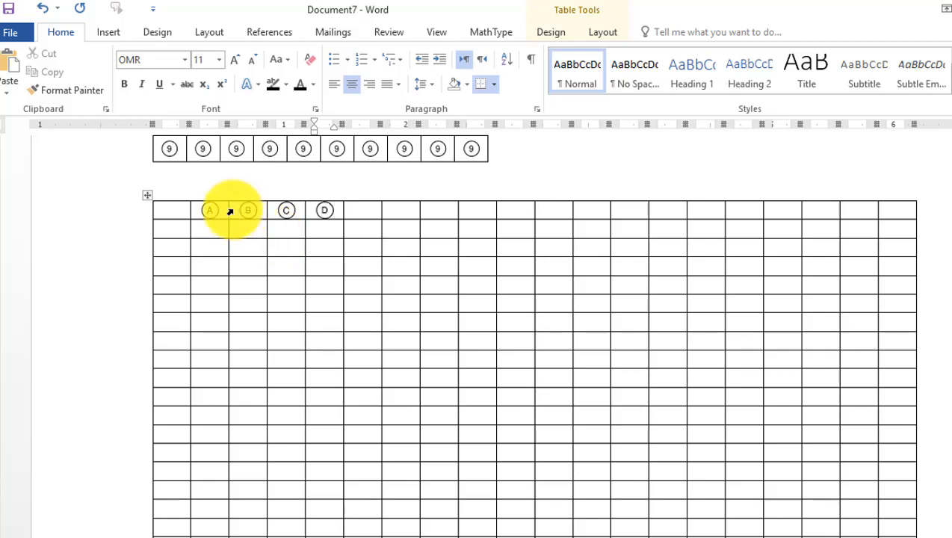
{"action": "left_click_drag", "start_coordinate": [202, 210], "coordinate": [313, 217]}
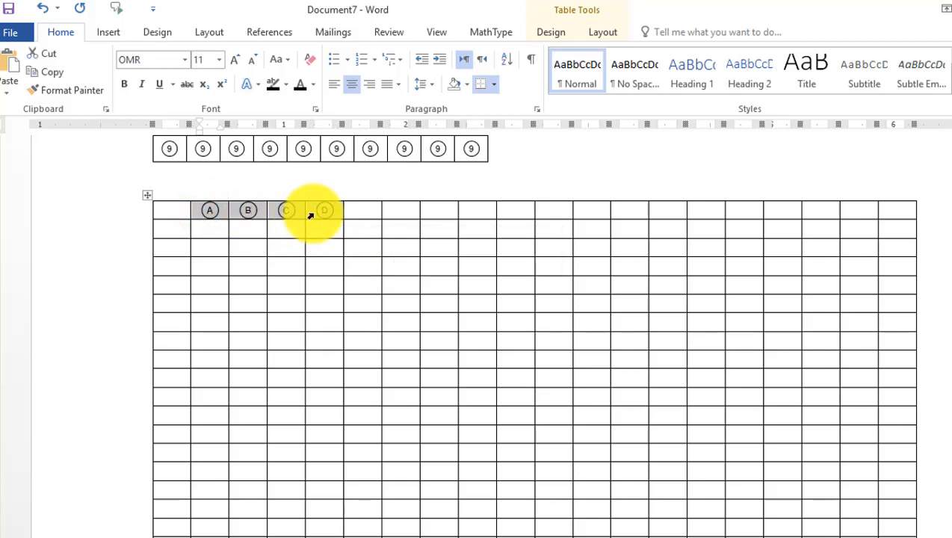
{"action": "left_click", "coordinate": [219, 234]}
{"action": "left_click_drag", "start_coordinate": [219, 234], "coordinate": [314, 471]}
{"action": "key", "text": "ctrl+v"}
- Paste the A, B, C, D bubbles into columns 7–10, 12–15 and 17–20 of the answer table, filling all rows
{"action": "scroll", "coordinate": [419, 416], "scroll_direction": "up", "scroll_amount": 5}
{"action": "left_click_drag", "start_coordinate": [412, 389], "coordinate": [517, 466]}
{"action": "key", "text": "ctrl+v"}
{"action": "scroll", "coordinate": [590, 374], "scroll_direction": "up", "scroll_amount": 5}
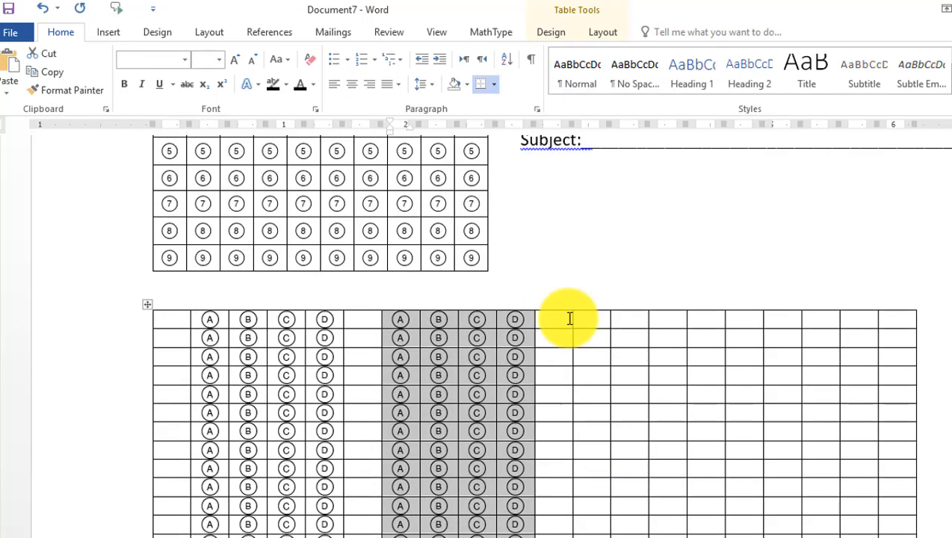
{"action": "left_click_drag", "start_coordinate": [588, 319], "coordinate": [695, 459]}
{"action": "key", "text": "ctrl+v"}
{"action": "scroll", "coordinate": [767, 388], "scroll_direction": "up", "scroll_amount": 5}
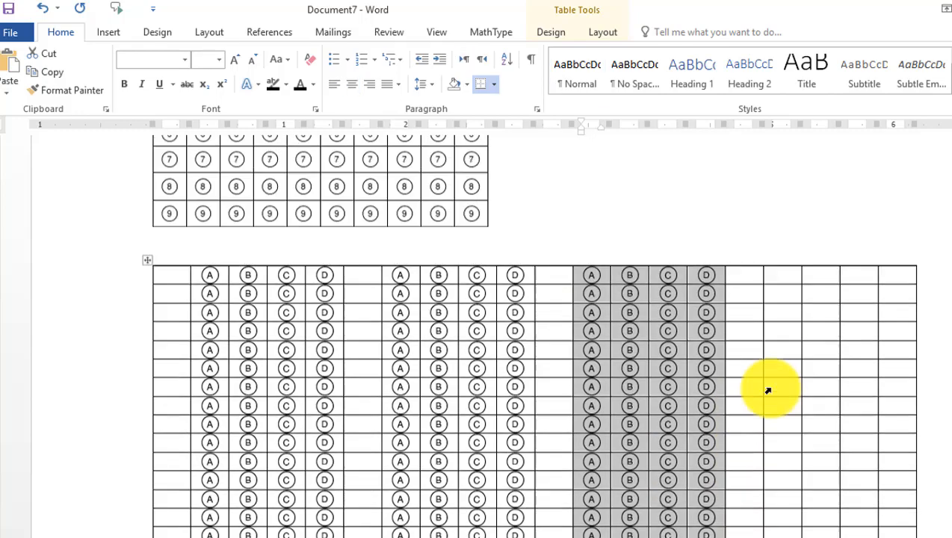
{"action": "left_click_drag", "start_coordinate": [788, 312], "coordinate": [890, 462]}
{"action": "key", "text": "ctrl+v"}
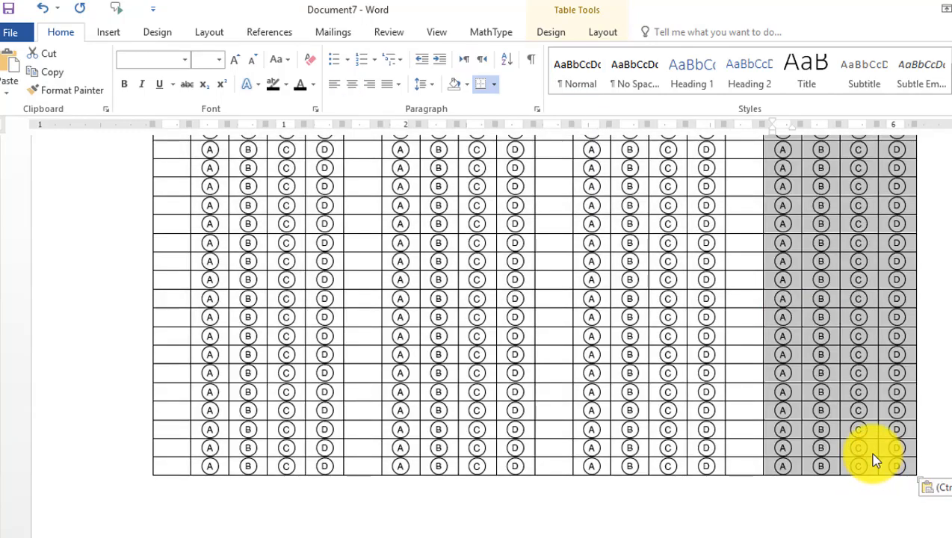
- Set the font of the empty first and sixth columns of the answer table to Arial
{"action": "scroll", "coordinate": [870, 456], "scroll_direction": "up", "scroll_amount": 5}
{"action": "left_click", "coordinate": [178, 259]}
{"action": "left_click_drag", "start_coordinate": [180, 260], "coordinate": [178, 506]}
{"action": "left_click", "coordinate": [165, 63]}
{"action": "scroll", "coordinate": [263, 223], "scroll_direction": "up", "scroll_amount": 5}
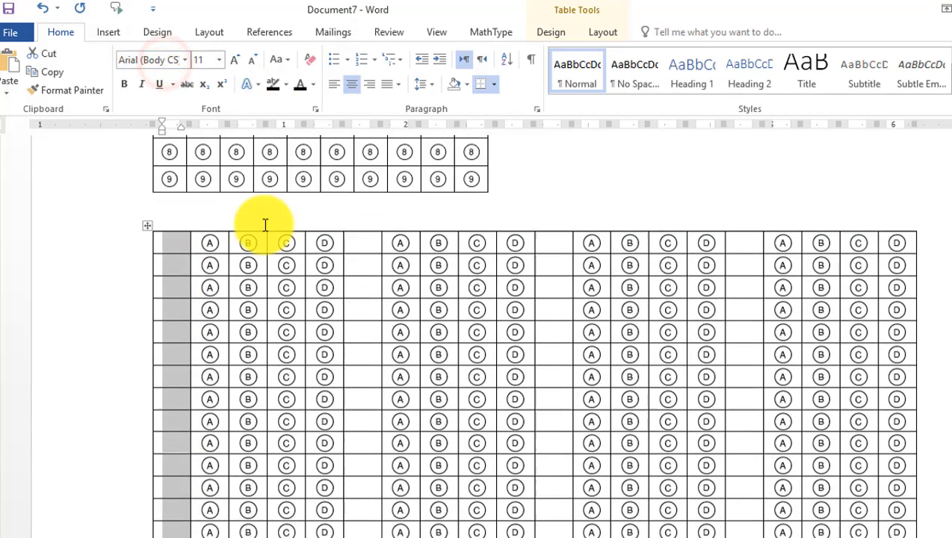
{"action": "left_click_drag", "start_coordinate": [359, 251], "coordinate": [374, 527]}
{"action": "left_click", "coordinate": [159, 64]}
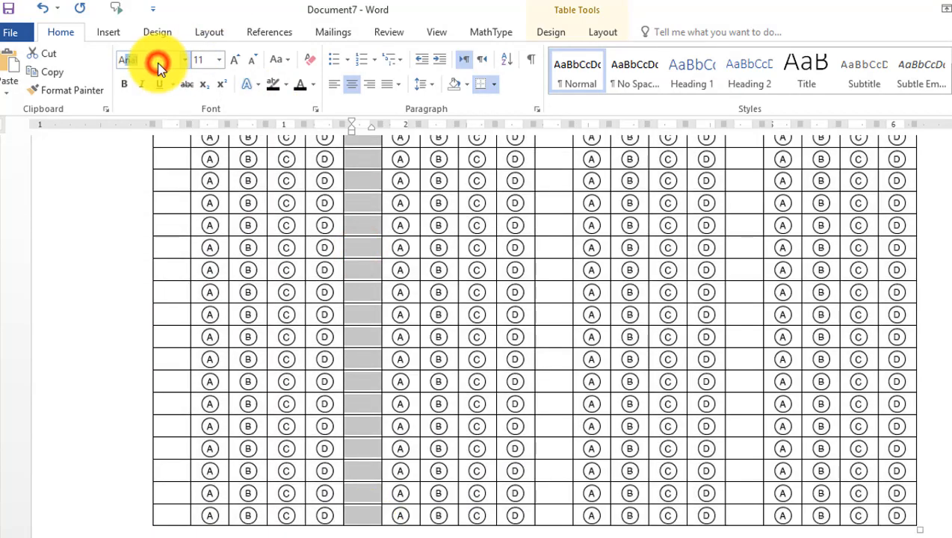
- Set the font of the empty 11th and 16th columns of the answer table to Arial
{"action": "scroll", "coordinate": [549, 213], "scroll_direction": "up", "scroll_amount": 5}
{"action": "left_click_drag", "start_coordinate": [558, 220], "coordinate": [548, 313]}
{"action": "left_click", "coordinate": [166, 58]}
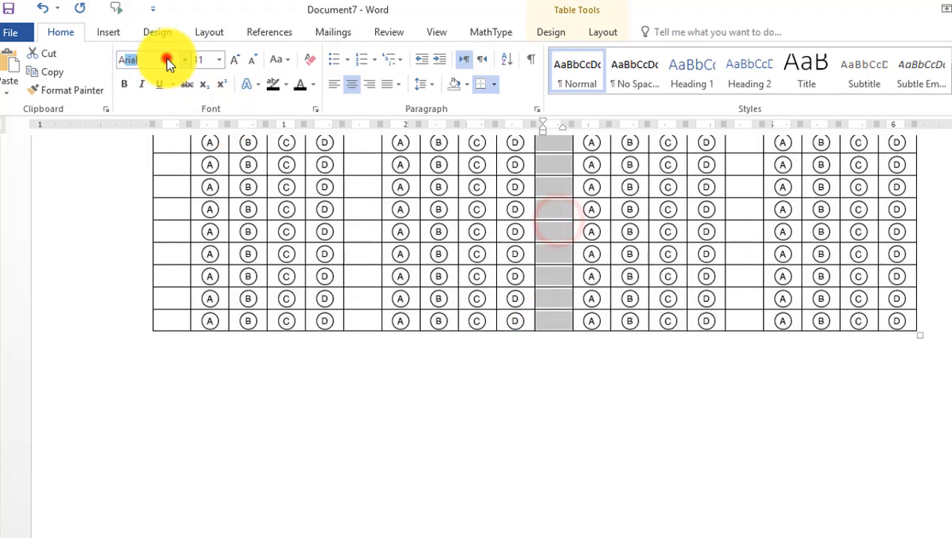
{"action": "scroll", "coordinate": [784, 282], "scroll_direction": "up", "scroll_amount": 5}
{"action": "left_click_drag", "start_coordinate": [738, 327], "coordinate": [748, 295]}
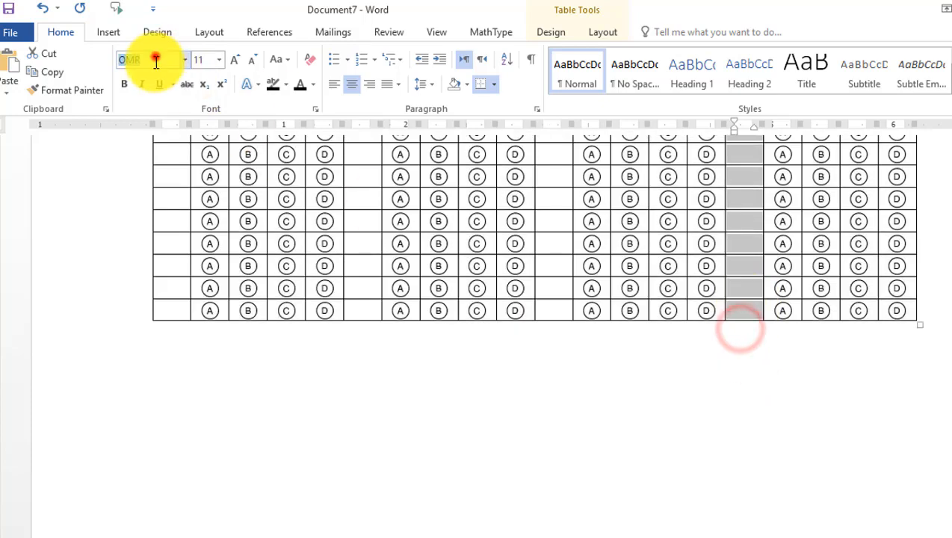
{"action": "left_click", "coordinate": [153, 60]}
- Number the first column of the answer table from 01 to 25, one question number per row
{"action": "scroll", "coordinate": [138, 291], "scroll_direction": "up", "scroll_amount": 5}
{"action": "left_click", "coordinate": [172, 314]}
{"action": "type", "text": "01"}
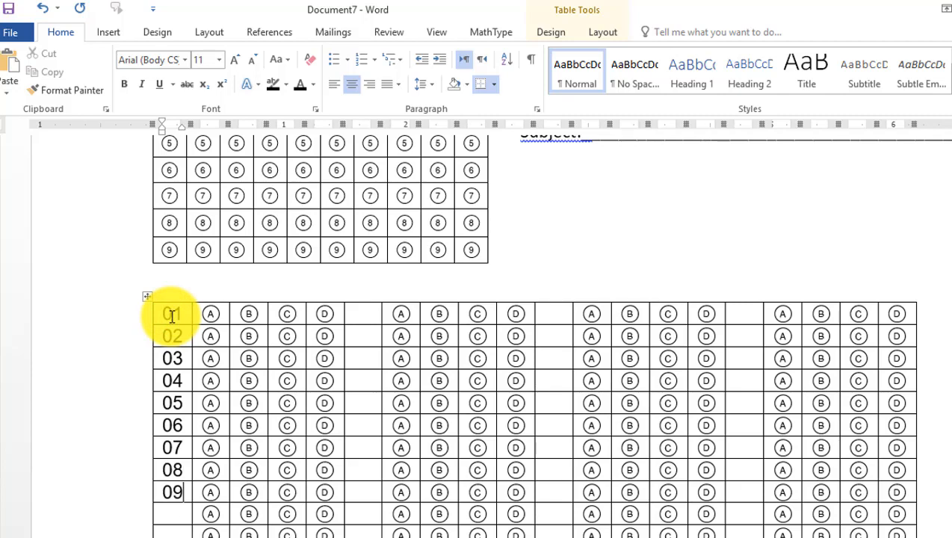
{"action": "scroll", "coordinate": [170, 314], "scroll_direction": "down", "scroll_amount": 1}
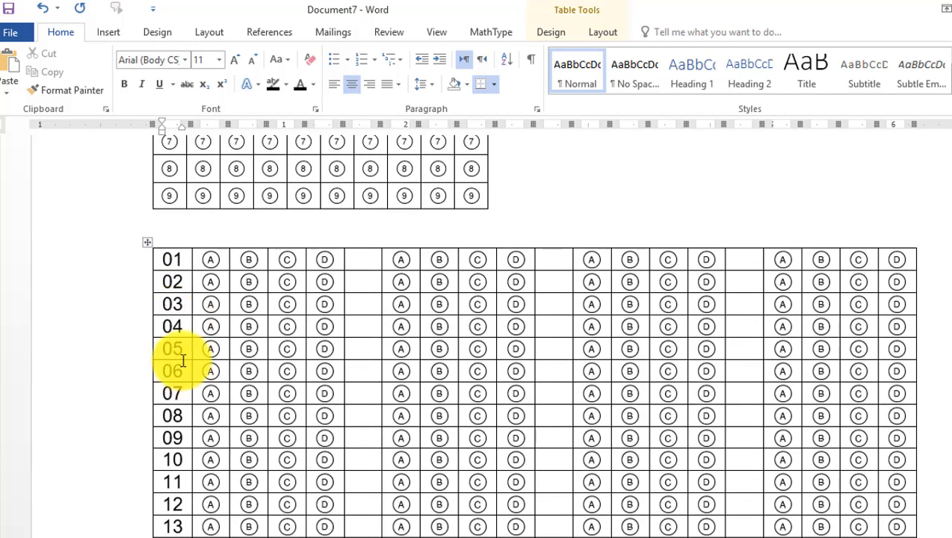
{"action": "scroll", "coordinate": [183, 351], "scroll_direction": "down", "scroll_amount": 6}
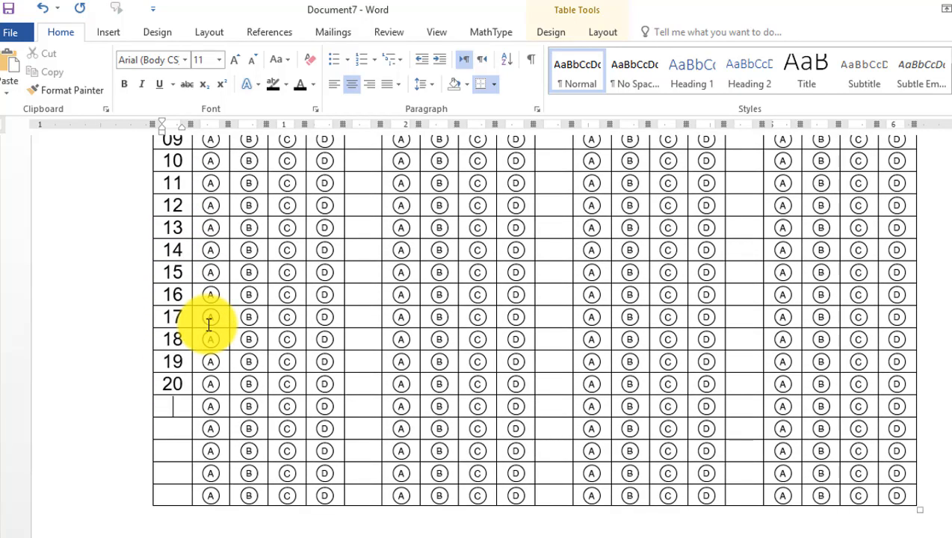
- Number the sixth column of the answer table from 26 to 50, one question number per row
{"action": "scroll", "coordinate": [211, 321], "scroll_direction": "up", "scroll_amount": 10}
{"action": "left_click", "coordinate": [365, 319]}
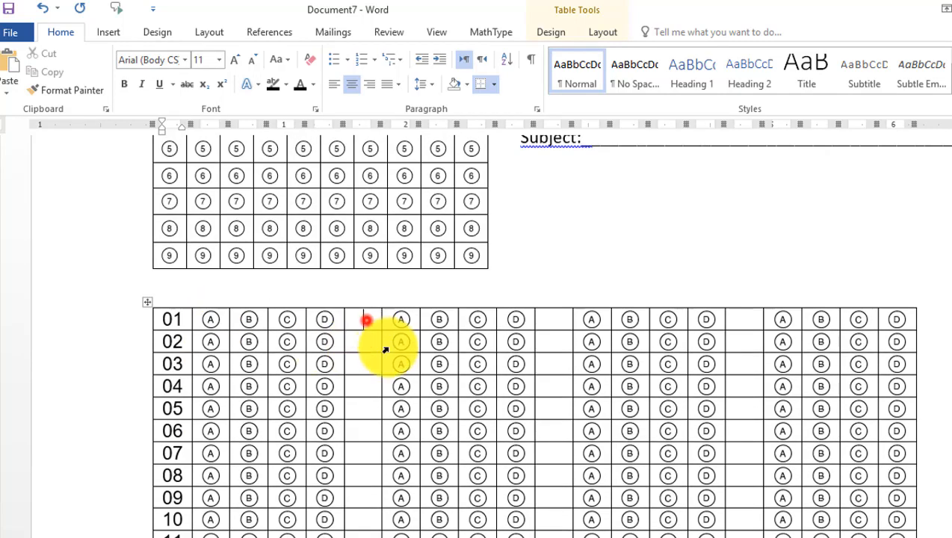
{"action": "type", "text": "26"}
{"action": "key", "text": "Down"}
{"action": "type", "text": "27"}
{"action": "key", "text": "Down"}
{"action": "type", "text": "28"}
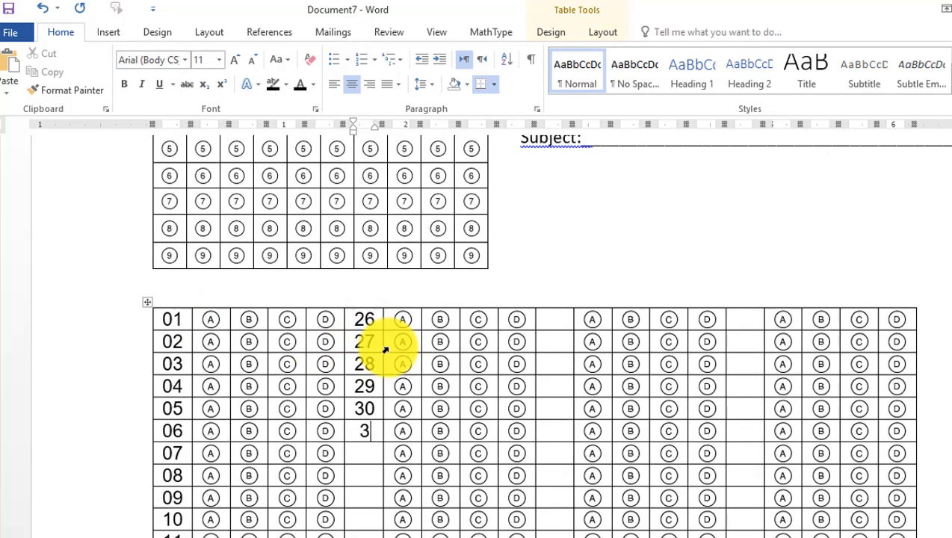
{"action": "scroll", "coordinate": [386, 349], "scroll_direction": "down", "scroll_amount": 4}
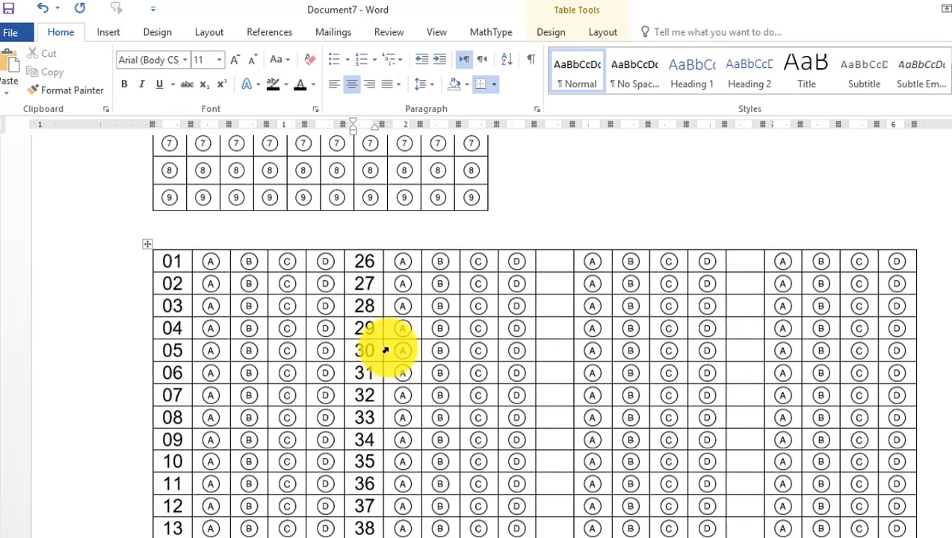
{"action": "scroll", "coordinate": [385, 349], "scroll_direction": "down", "scroll_amount": 1}
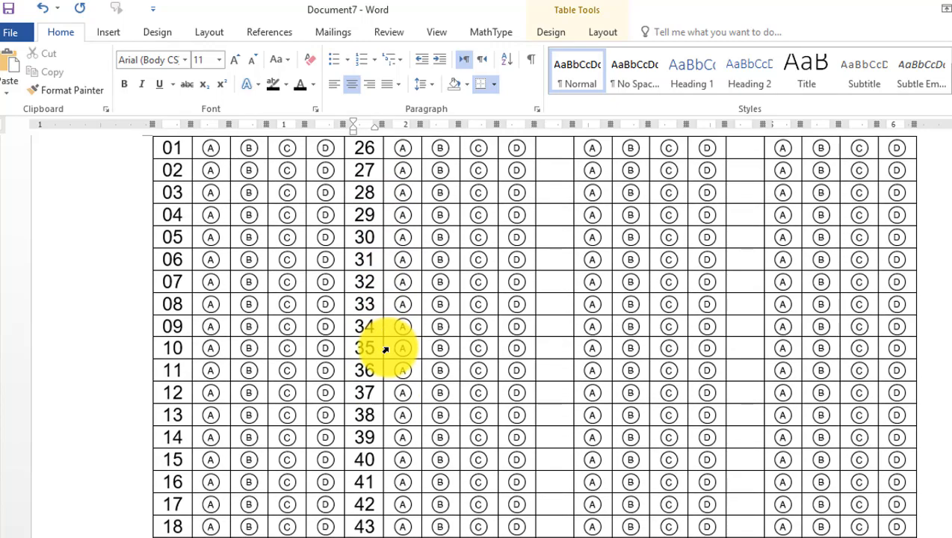
{"action": "scroll", "coordinate": [495, 351], "scroll_direction": "down", "scroll_amount": 5}
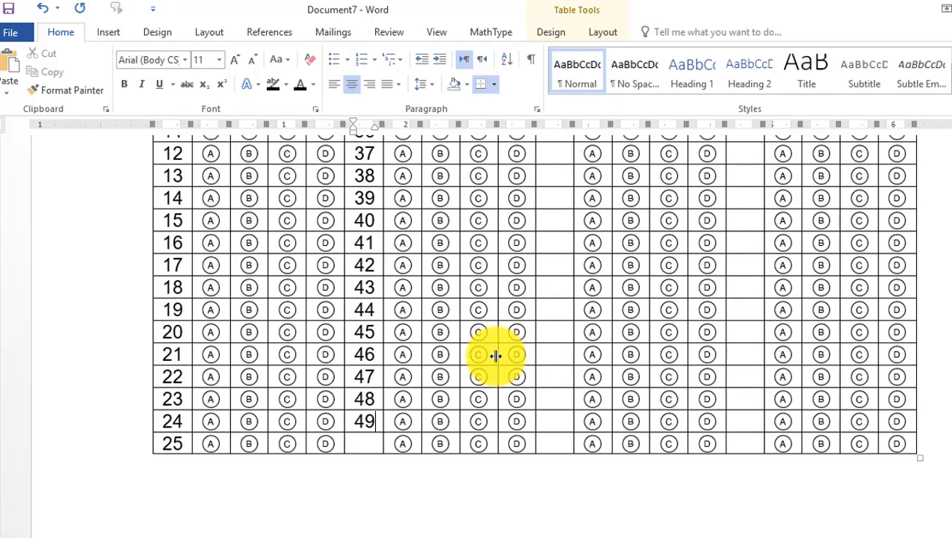
- Number the 11th column of the answer table from 51 to 75, one question number per row
{"action": "scroll", "coordinate": [532, 342], "scroll_direction": "up", "scroll_amount": 7}
{"action": "left_click", "coordinate": [554, 272]}
{"action": "type", "text": "51"}
{"action": "key", "text": "Down"}
{"action": "type", "text": "52"}
{"action": "key", "text": "Down"}
{"action": "type", "text": "53"}
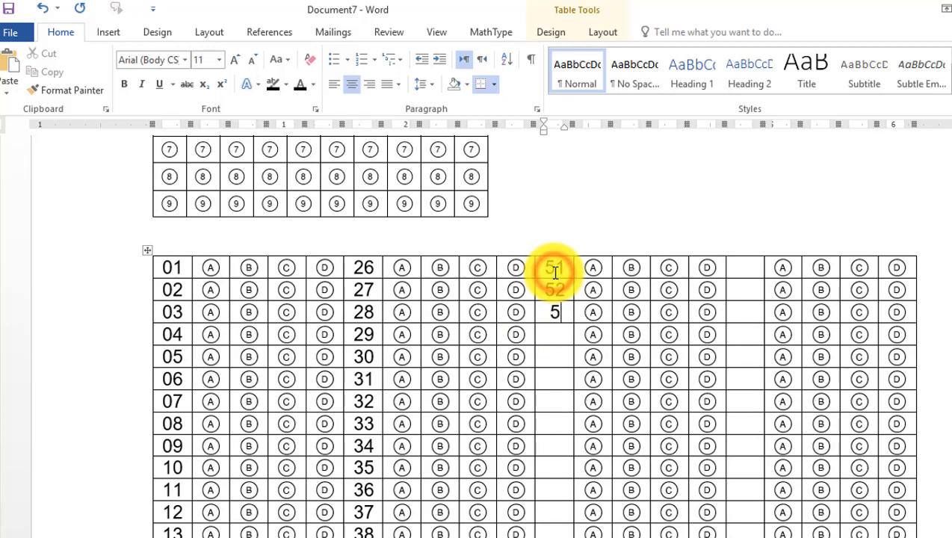
{"action": "key", "text": "Down"}
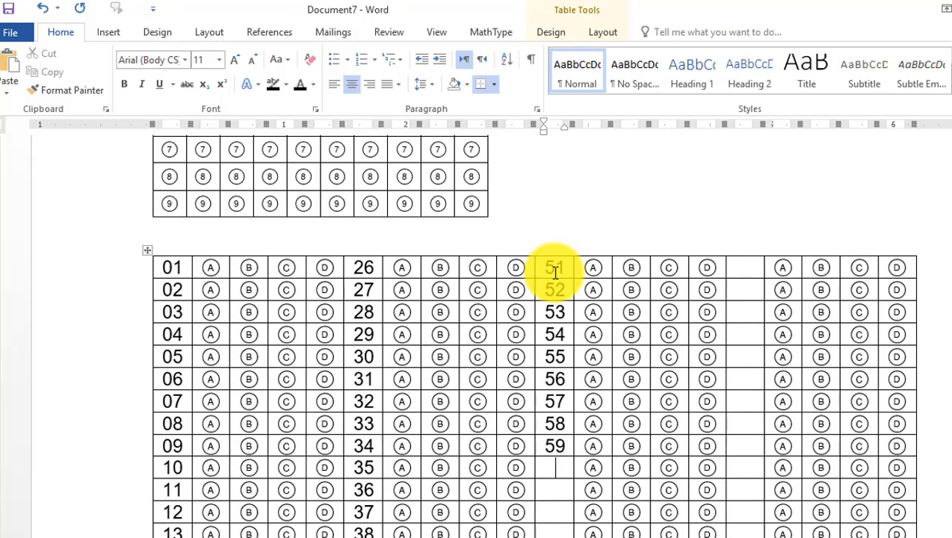
{"action": "key", "text": "Down"}
{"action": "type", "text": "62"}
{"action": "key", "text": "Down"}
{"action": "type", "text": "63"}
{"action": "key", "text": "Down"}
{"action": "type", "text": "64"}
{"action": "key", "text": "Down"}
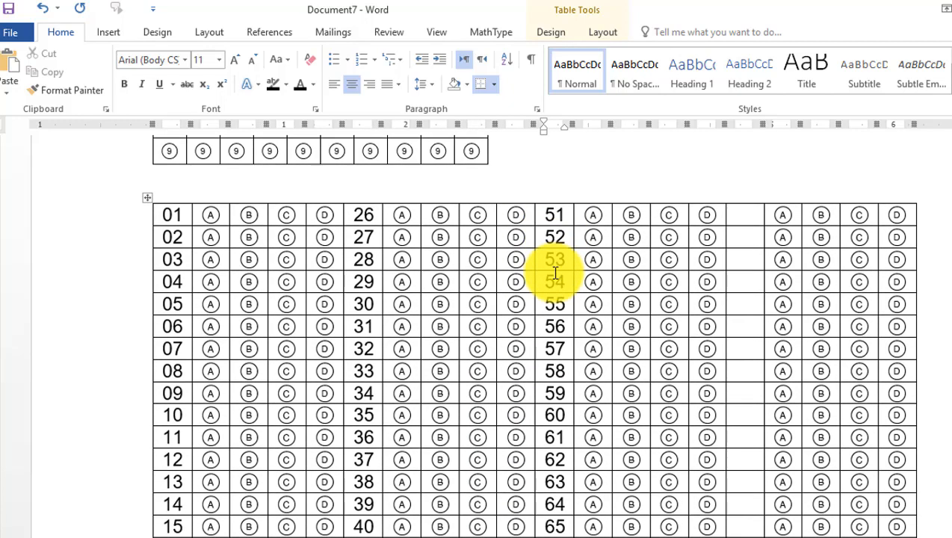
{"action": "type", "text": "65"}
{"action": "scroll", "coordinate": [555, 273], "scroll_direction": "down", "scroll_amount": 6}
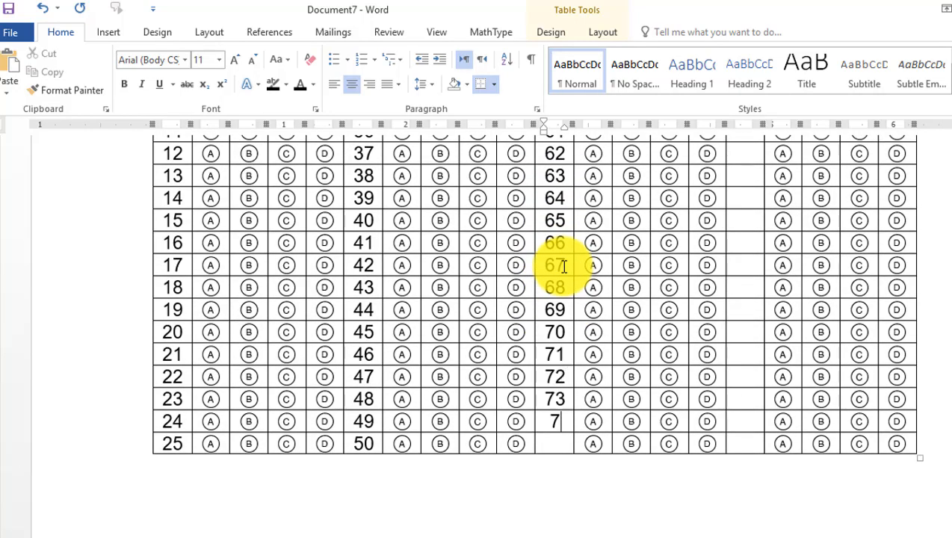
{"action": "type", "text": "4"}
{"action": "key", "text": "Down"}
{"action": "type", "text": "75"}
- Number the 16th column of the answer table from 76 to 100, one question number per row
{"action": "scroll", "coordinate": [717, 272], "scroll_direction": "up", "scroll_amount": 8}
{"action": "left_click", "coordinate": [744, 278]}
{"action": "type", "text": "76"}
{"action": "key", "text": "Down"}
{"action": "type", "text": "77"}
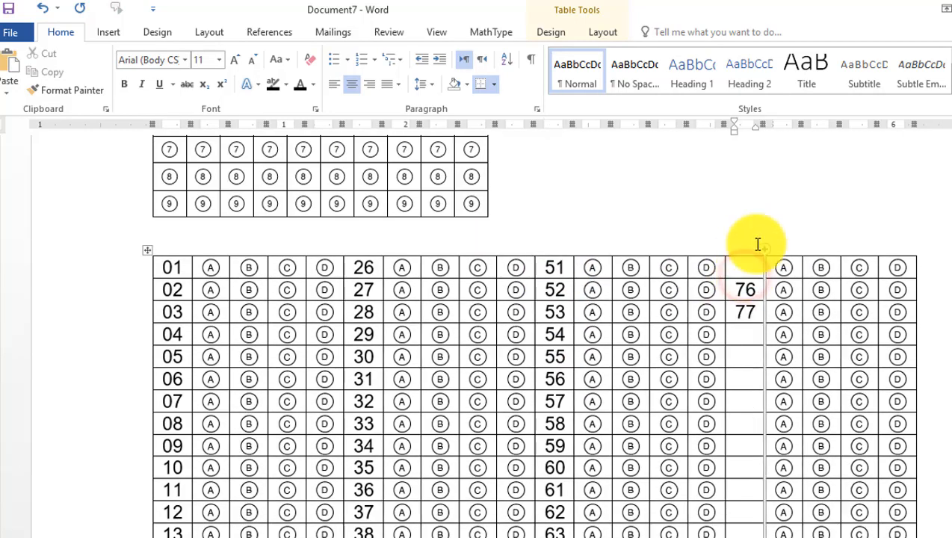
{"action": "left_click", "coordinate": [739, 267]}
{"action": "left_click_drag", "start_coordinate": [748, 285], "coordinate": [761, 310]}
{"action": "type", "text": "78"}
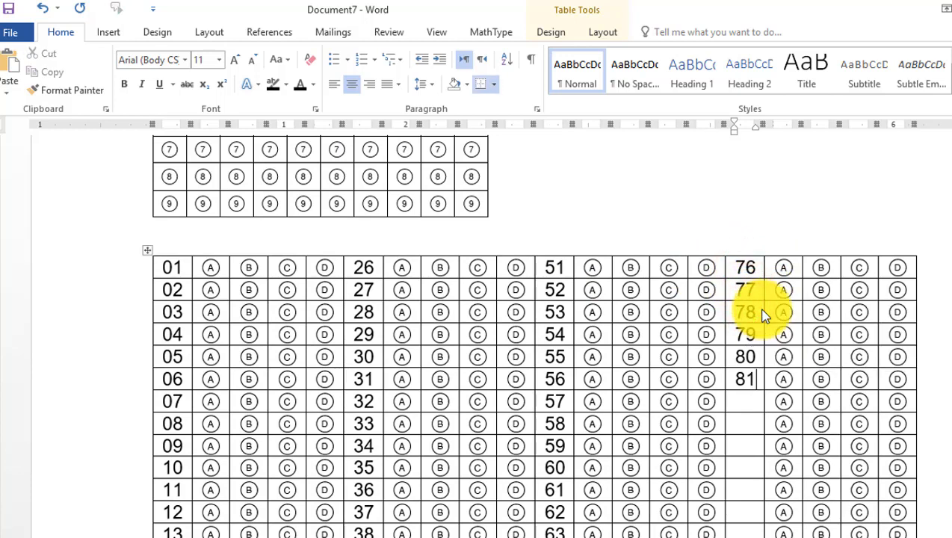
{"action": "scroll", "coordinate": [763, 315], "scroll_direction": "down", "scroll_amount": 3}
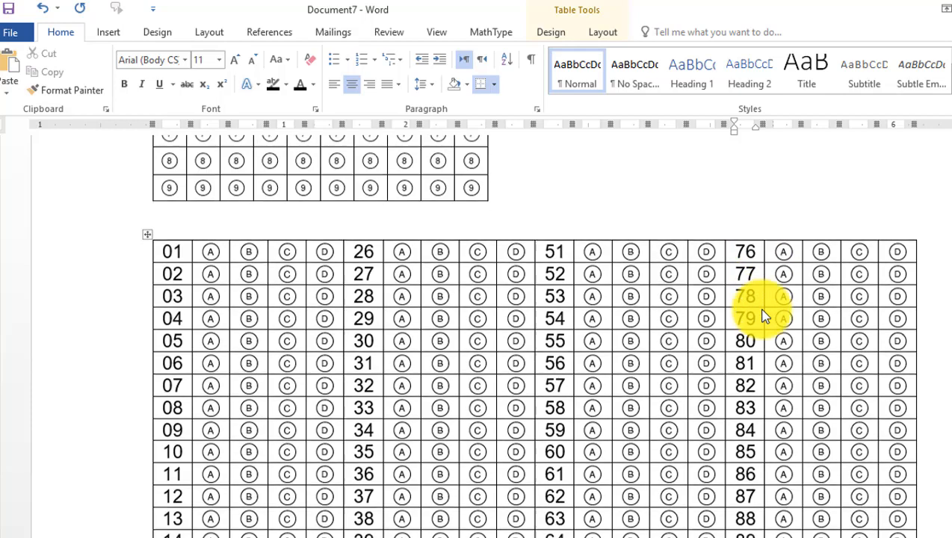
{"action": "key", "text": "Down"}
{"action": "type", "text": "92"}
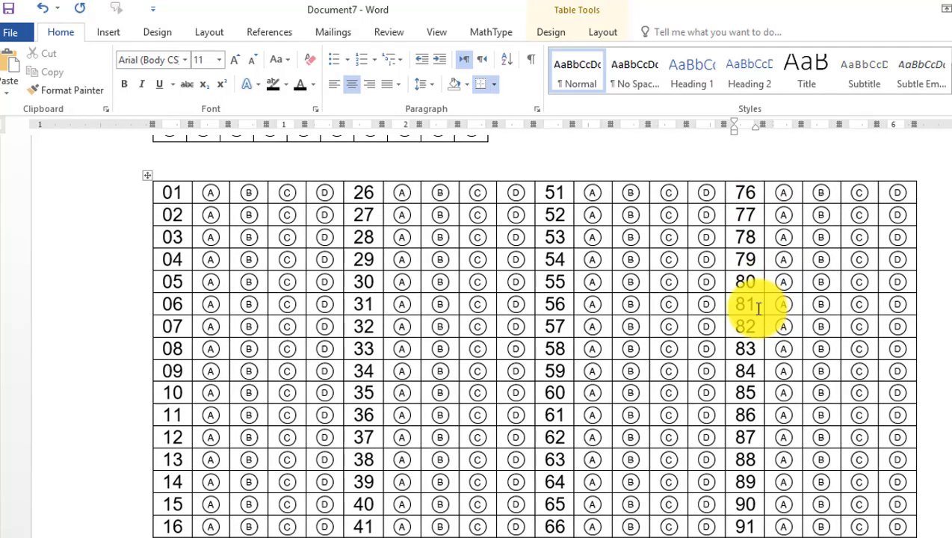
{"action": "scroll", "coordinate": [758, 309], "scroll_direction": "down", "scroll_amount": 4}
{"action": "key", "text": "Down"}
{"action": "type", "text": "9"}
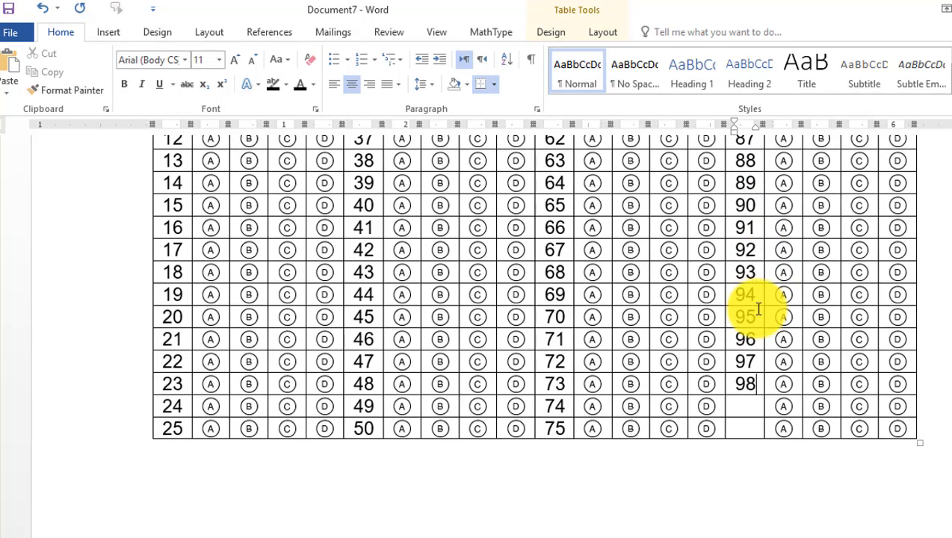
{"action": "type", "text": "100"}
- Set the height of the answer table's last row to 0.3 inches
{"action": "scroll", "coordinate": [656, 378], "scroll_direction": "up", "scroll_amount": 8}
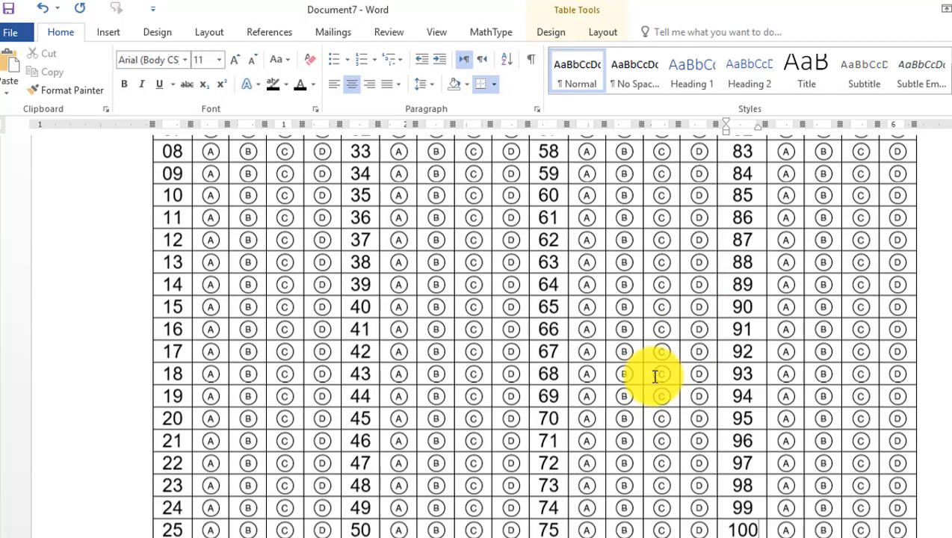
{"action": "scroll", "coordinate": [654, 377], "scroll_direction": "up", "scroll_amount": 2}
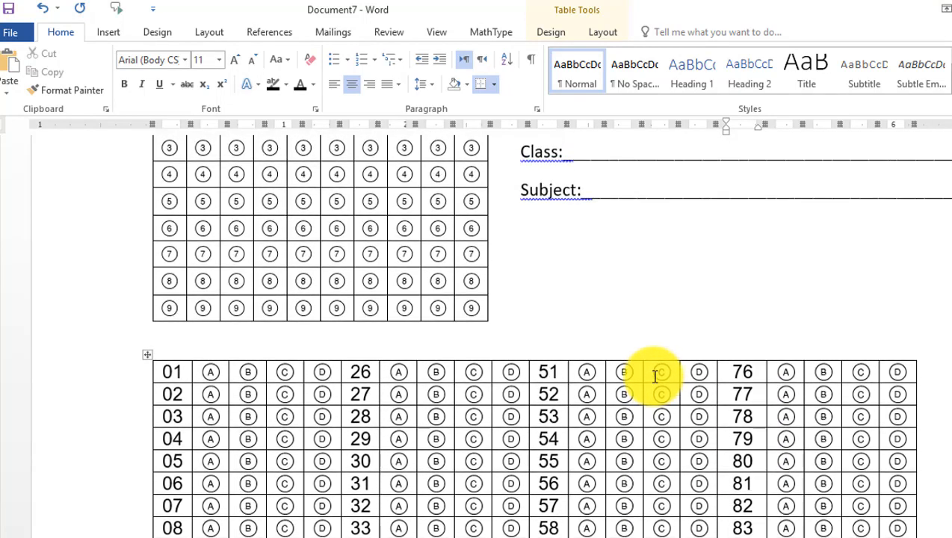
{"action": "left_click", "coordinate": [598, 29]}
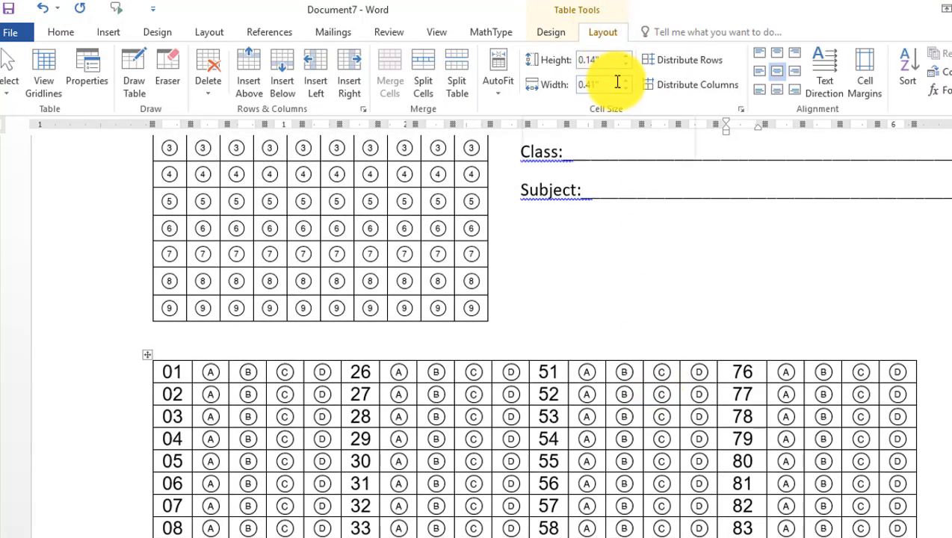
{"action": "left_click", "coordinate": [626, 57]}
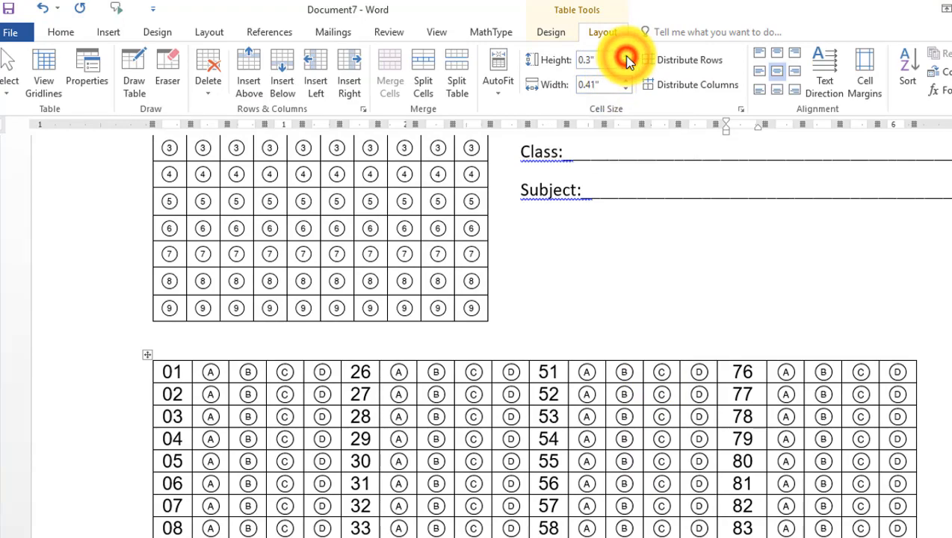
{"action": "scroll", "coordinate": [638, 287], "scroll_direction": "down", "scroll_amount": 12}
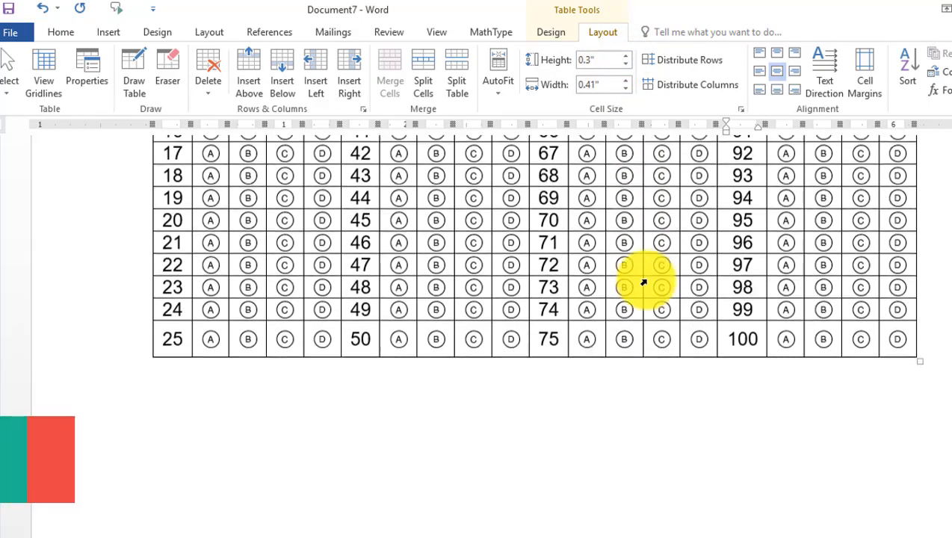
{"action": "scroll", "coordinate": [646, 280], "scroll_direction": "down", "scroll_amount": 3}
{"action": "scroll", "coordinate": [647, 280], "scroll_direction": "up", "scroll_amount": 10}
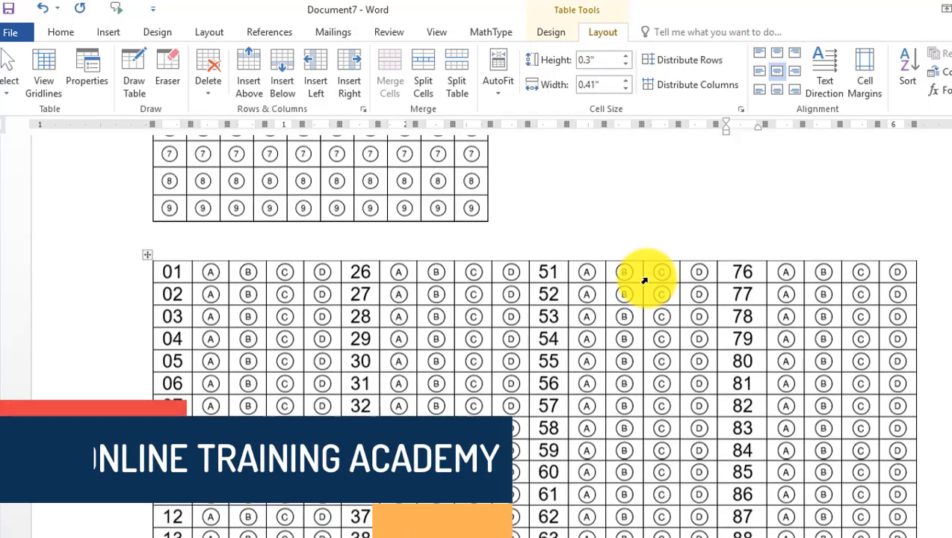
- Set the height of all rows in the answer table to 0.3 inches and check the page fit
{"action": "left_click", "coordinate": [147, 268]}
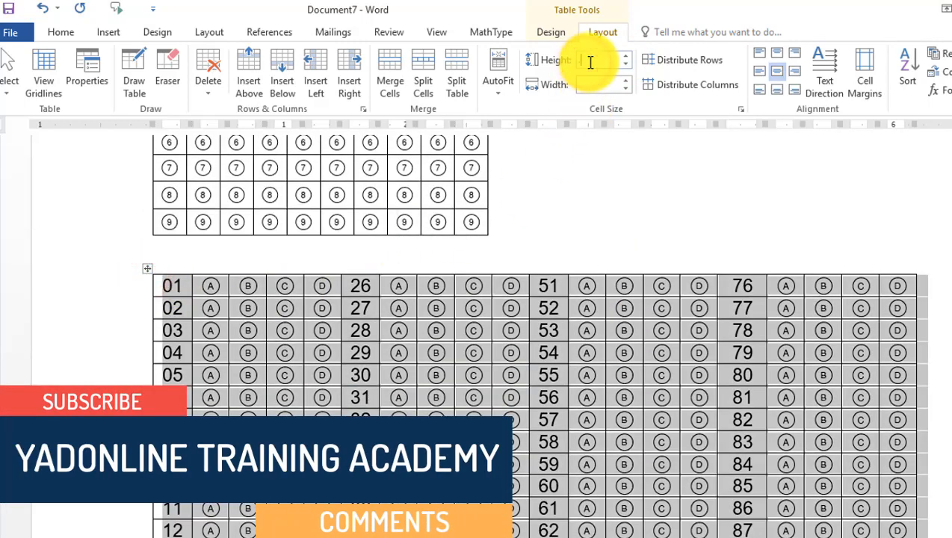
{"action": "type", "text": "0.3"}
{"action": "key", "text": "Return"}
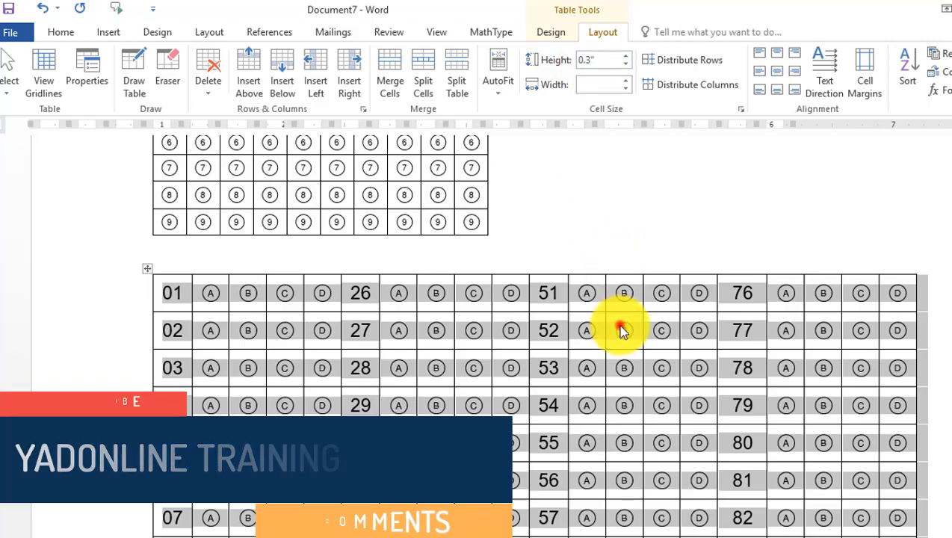
{"action": "left_click", "coordinate": [622, 329]}
{"action": "scroll", "coordinate": [642, 363], "scroll_direction": "down", "scroll_amount": 10}
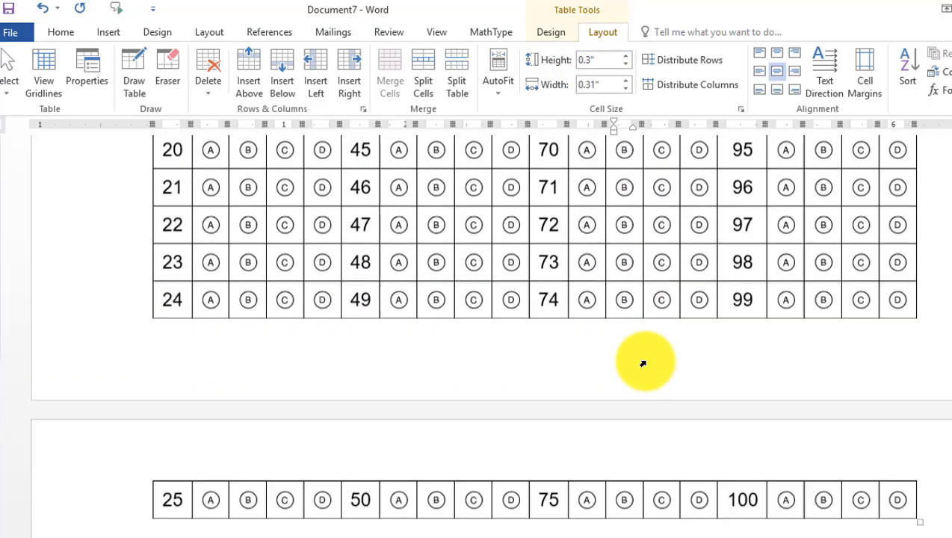
{"action": "scroll", "coordinate": [643, 364], "scroll_direction": "up", "scroll_amount": 10}
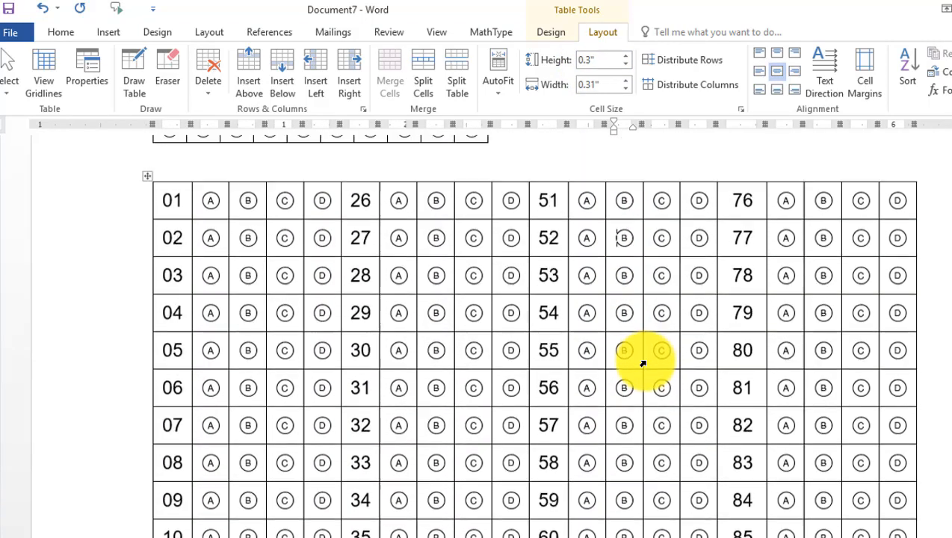
{"action": "scroll", "coordinate": [643, 364], "scroll_direction": "up", "scroll_amount": 6}
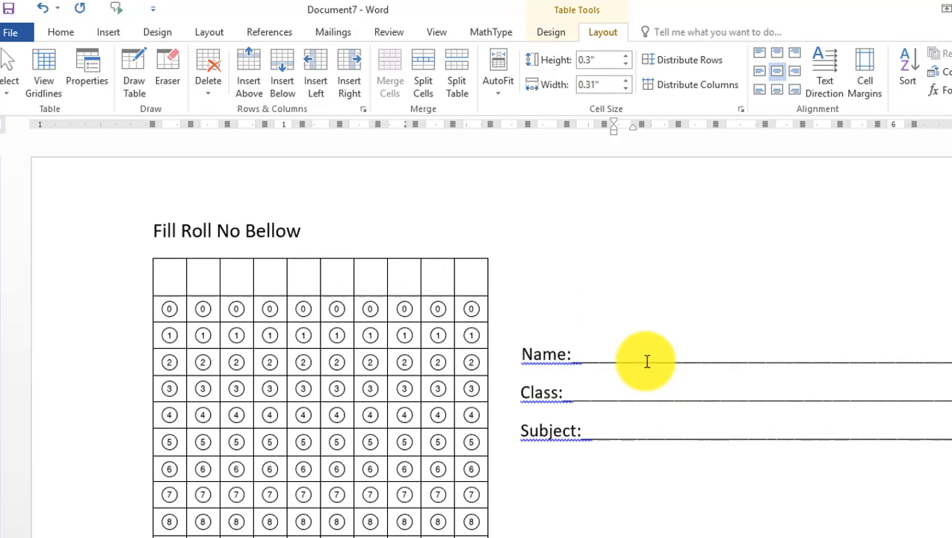
- Remove all borders from the entire answer table, from question 01 through question 100
{"action": "scroll", "coordinate": [647, 362], "scroll_direction": "down", "scroll_amount": 2}
{"action": "scroll", "coordinate": [645, 361], "scroll_direction": "down", "scroll_amount": 3}
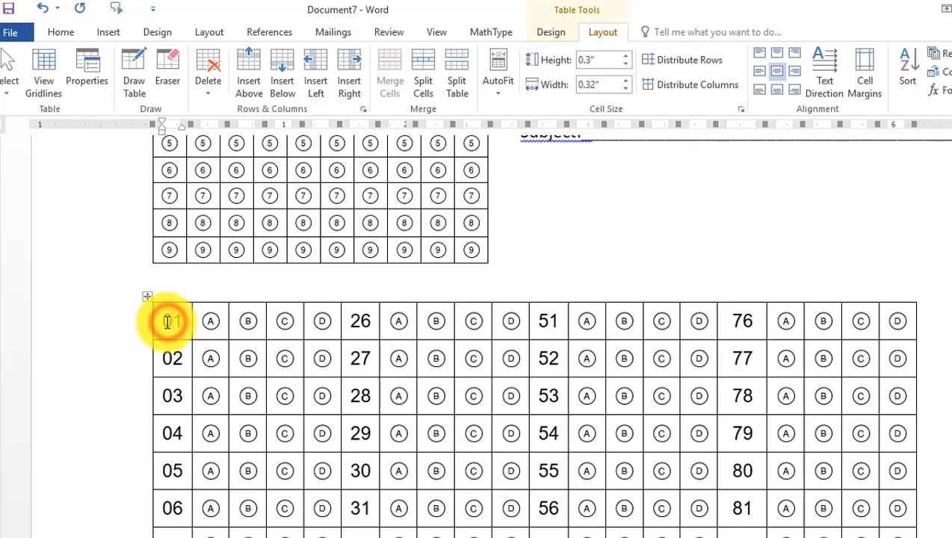
{"action": "left_click_drag", "start_coordinate": [167, 321], "coordinate": [894, 461]}
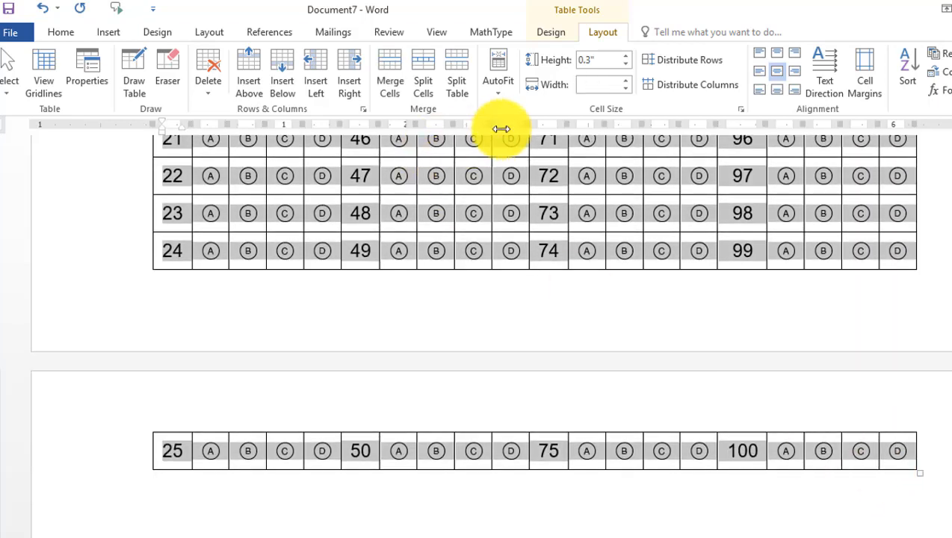
{"action": "left_click", "coordinate": [552, 34]}
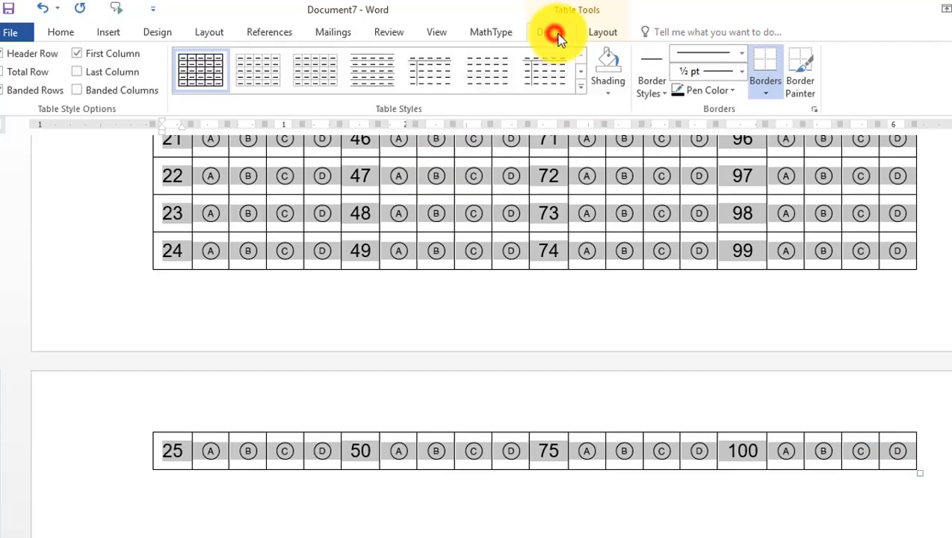
{"action": "left_click", "coordinate": [769, 98]}
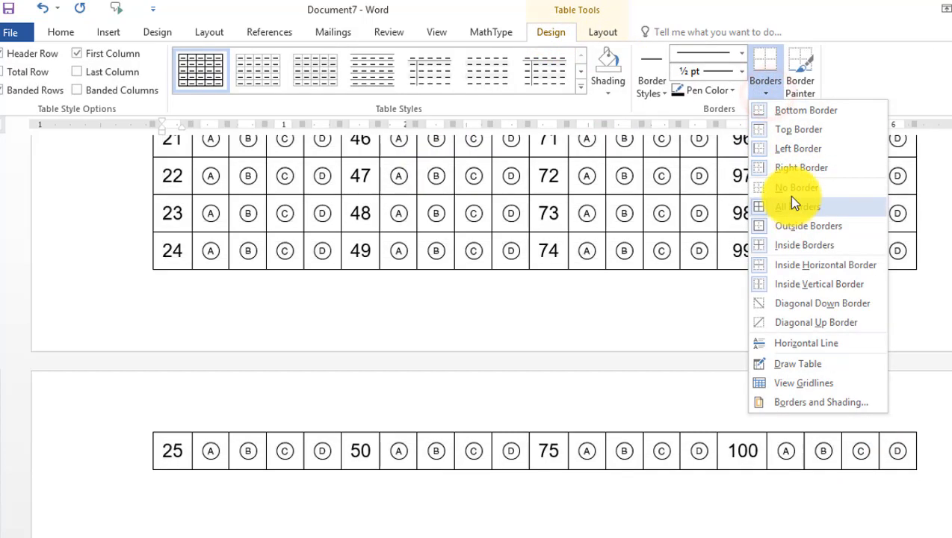
{"action": "left_click", "coordinate": [786, 189]}
{"action": "scroll", "coordinate": [796, 344], "scroll_direction": "up", "scroll_amount": 3}
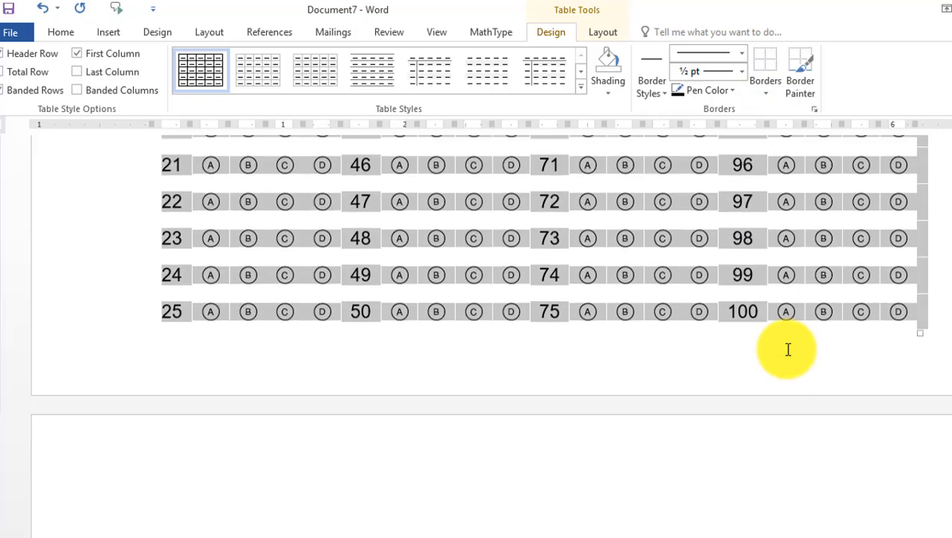
{"action": "left_click", "coordinate": [799, 436]}
- Set the row height of the whole borderless answer table to 0.2 inches
{"action": "scroll", "coordinate": [797, 426], "scroll_direction": "up", "scroll_amount": 15}
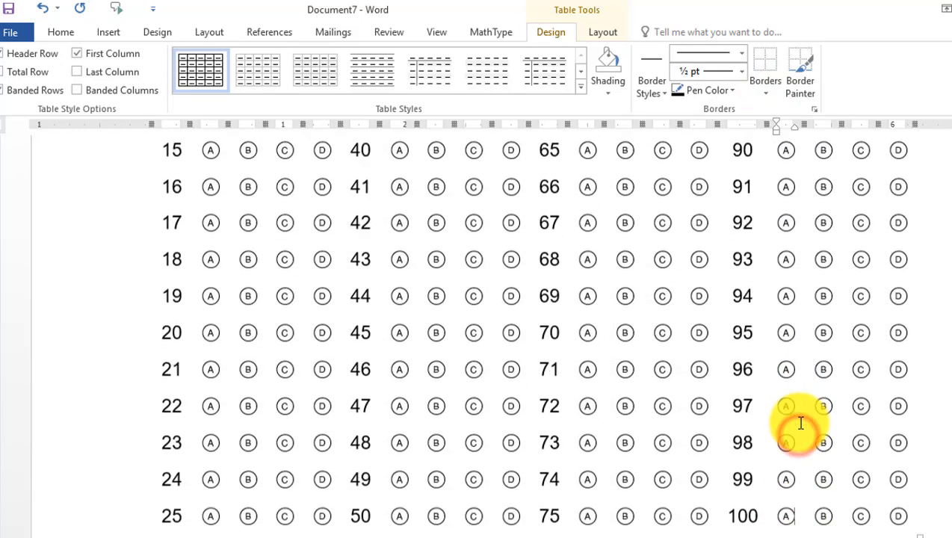
{"action": "scroll", "coordinate": [800, 423], "scroll_direction": "up", "scroll_amount": 8}
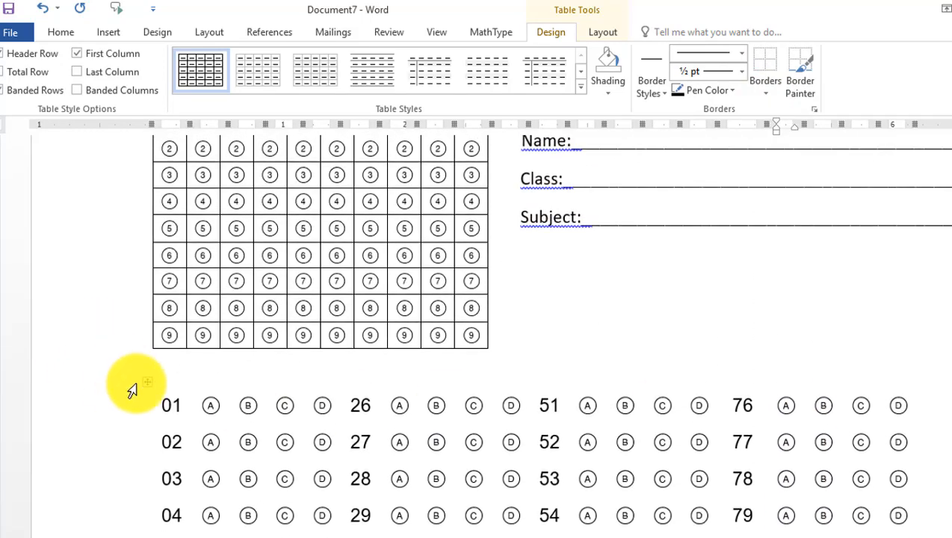
{"action": "left_click", "coordinate": [149, 384]}
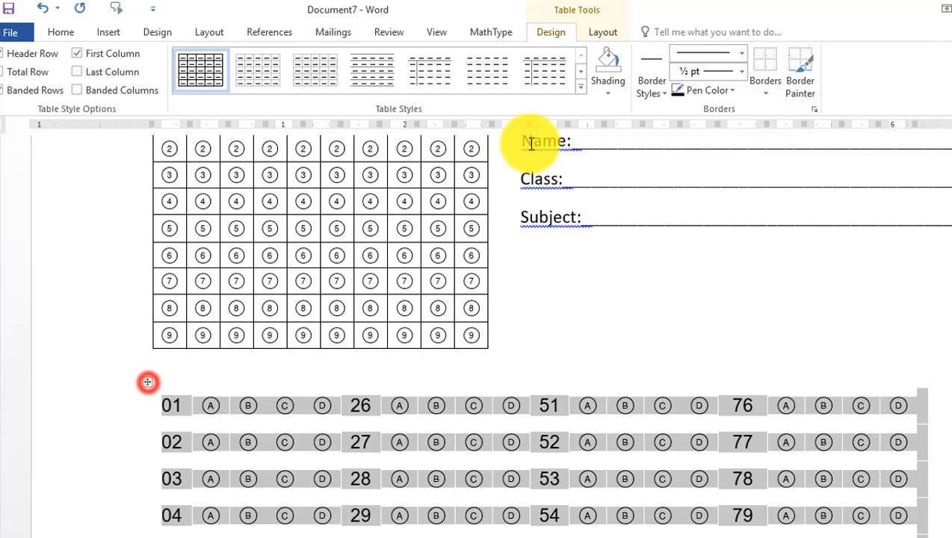
{"action": "left_click", "coordinate": [591, 31]}
{"action": "left_click", "coordinate": [602, 63]}
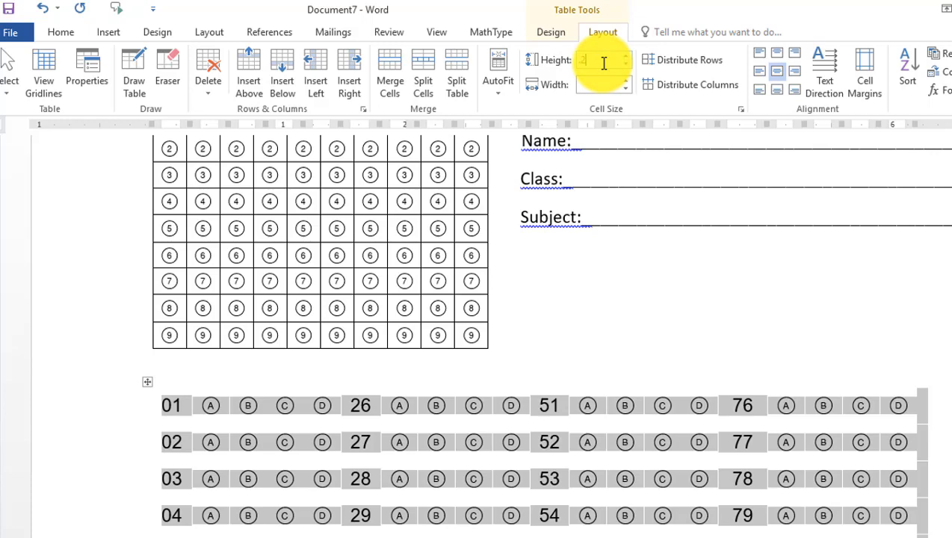
{"action": "type", "text": ".2"}
{"action": "key", "text": "Return"}
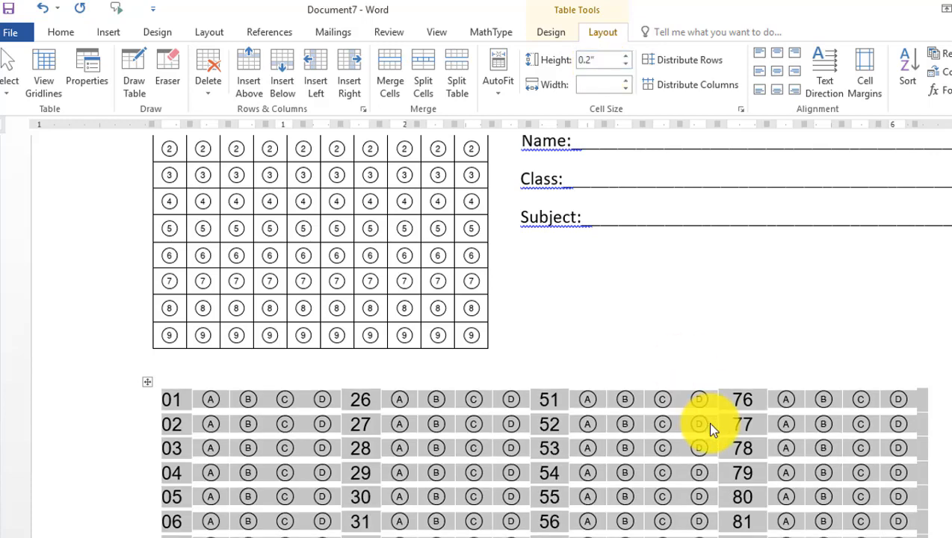
{"action": "left_click", "coordinate": [673, 359]}
{"action": "scroll", "coordinate": [679, 427], "scroll_direction": "down", "scroll_amount": 5}
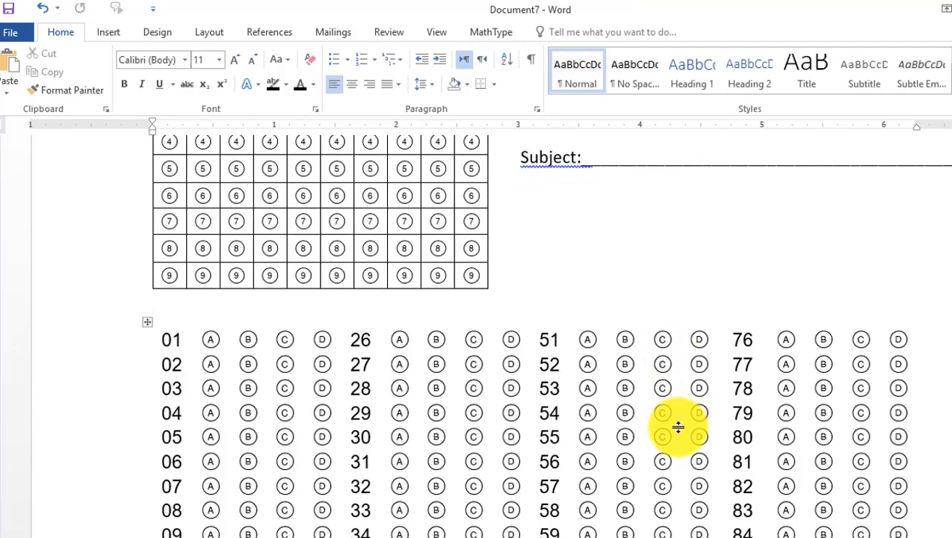
{"action": "scroll", "coordinate": [679, 427], "scroll_direction": "down", "scroll_amount": 15}
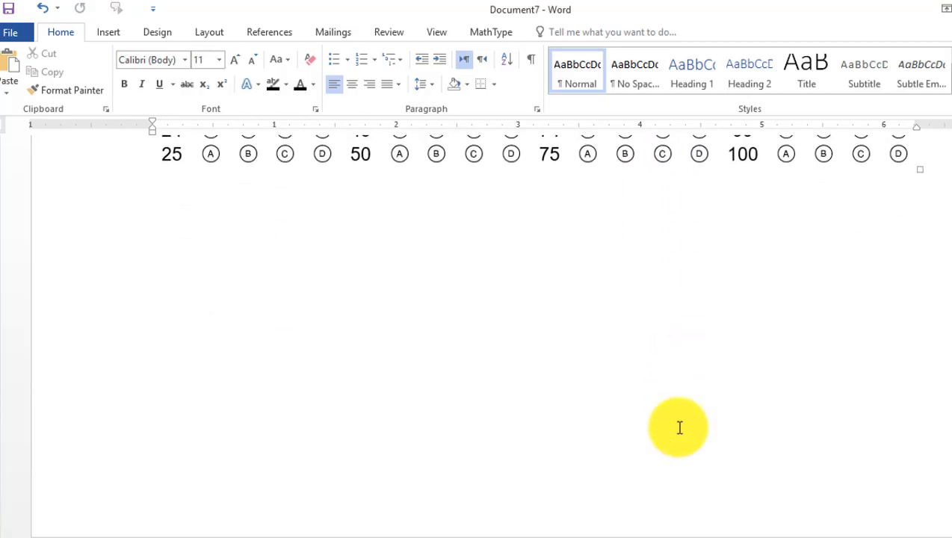
{"action": "scroll", "coordinate": [679, 427], "scroll_direction": "up", "scroll_amount": 20}
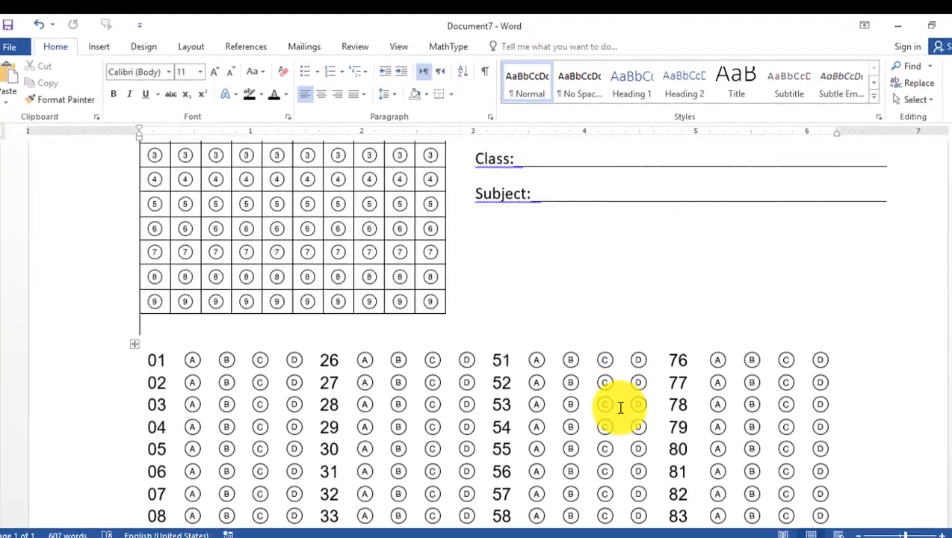
{"action": "scroll", "coordinate": [616, 412], "scroll_direction": "up", "scroll_amount": 2}
{"action": "scroll", "coordinate": [616, 410], "scroll_direction": "down", "scroll_amount": 6}
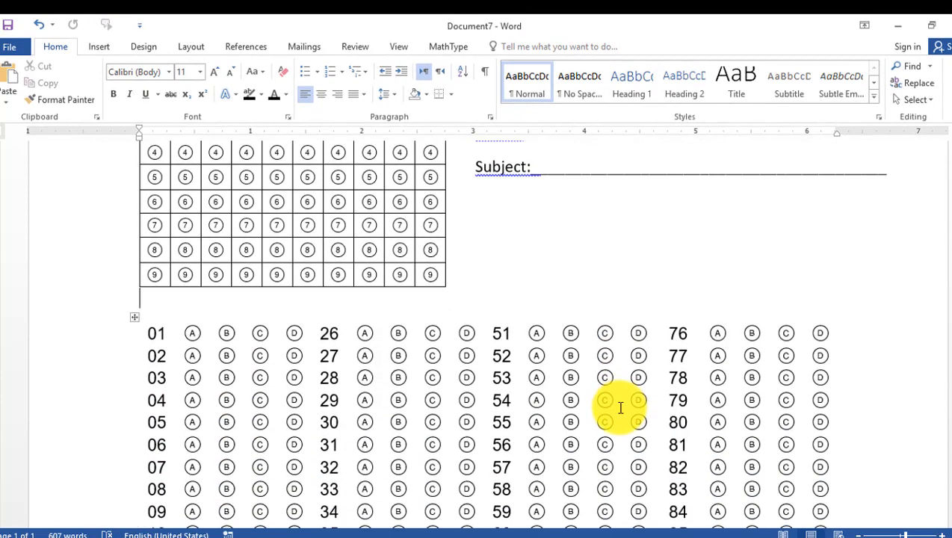
{"action": "left_click", "coordinate": [844, 340]}
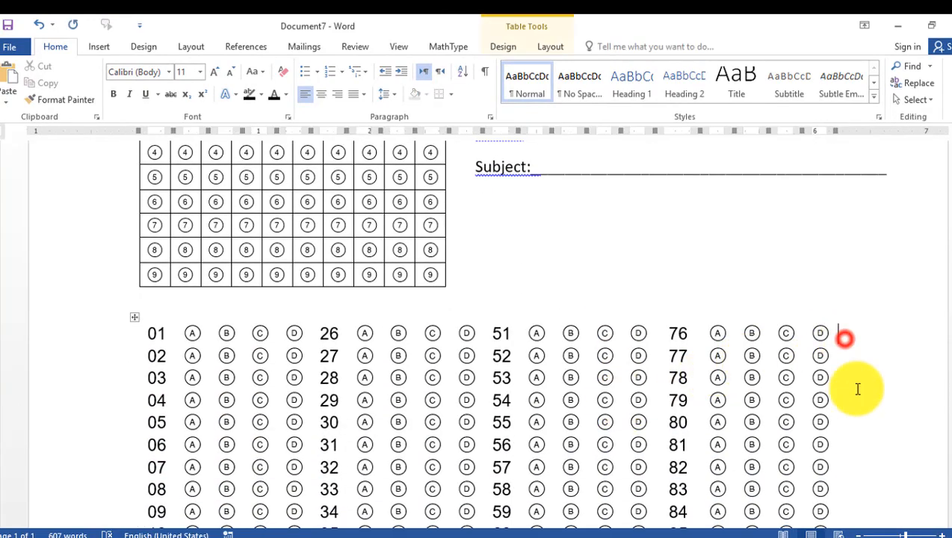
- Stretch the borderless answer table downward and slightly wider so its 25 rows fill more of the page's empty space
{"action": "scroll", "coordinate": [856, 388], "scroll_direction": "down", "scroll_amount": 9}
{"action": "scroll", "coordinate": [858, 389], "scroll_direction": "down", "scroll_amount": 1}
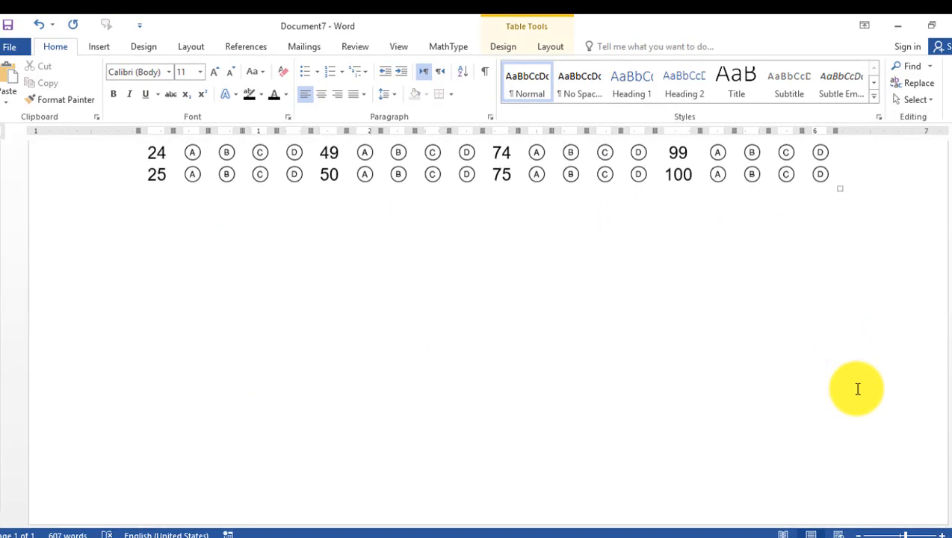
{"action": "scroll", "coordinate": [858, 389], "scroll_direction": "up", "scroll_amount": 4}
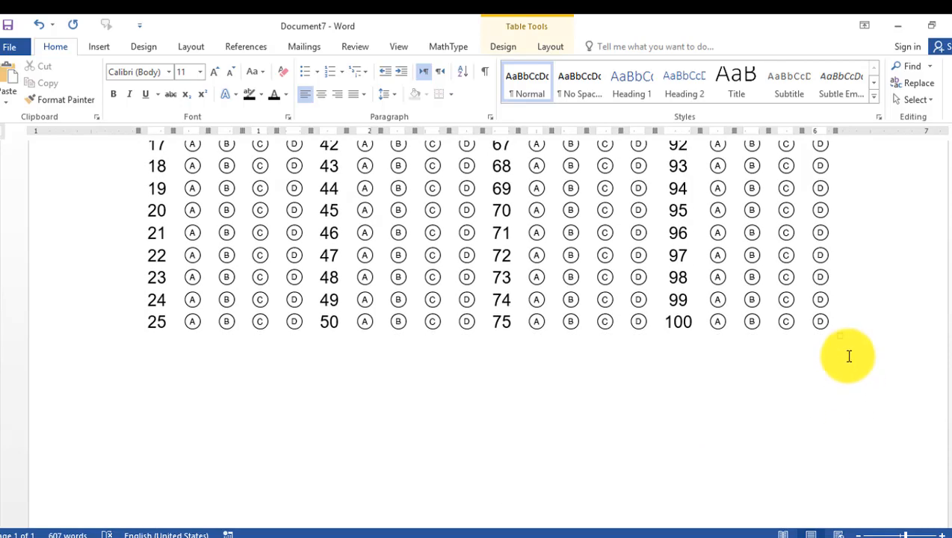
{"action": "left_click_drag", "start_coordinate": [842, 344], "coordinate": [856, 469]}
{"action": "scroll", "coordinate": [849, 441], "scroll_direction": "down", "scroll_amount": 3}
{"action": "scroll", "coordinate": [850, 440], "scroll_direction": "up", "scroll_amount": 8}
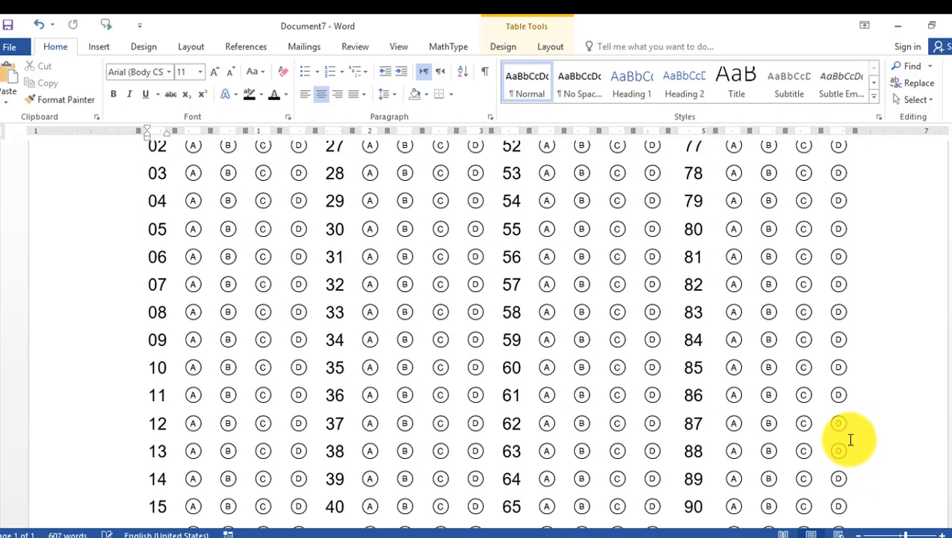
{"action": "scroll", "coordinate": [851, 423], "scroll_direction": "down", "scroll_amount": 5}
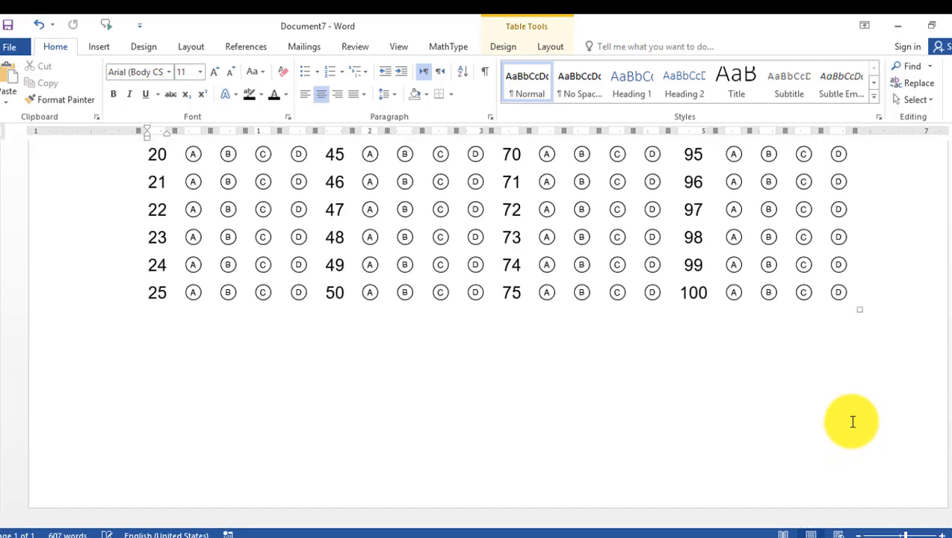
- Add the title line "ANSWER SHEET / BOOK" above the "Fill Roll No Bellow" heading
{"action": "scroll", "coordinate": [851, 422], "scroll_direction": "up", "scroll_amount": 8}
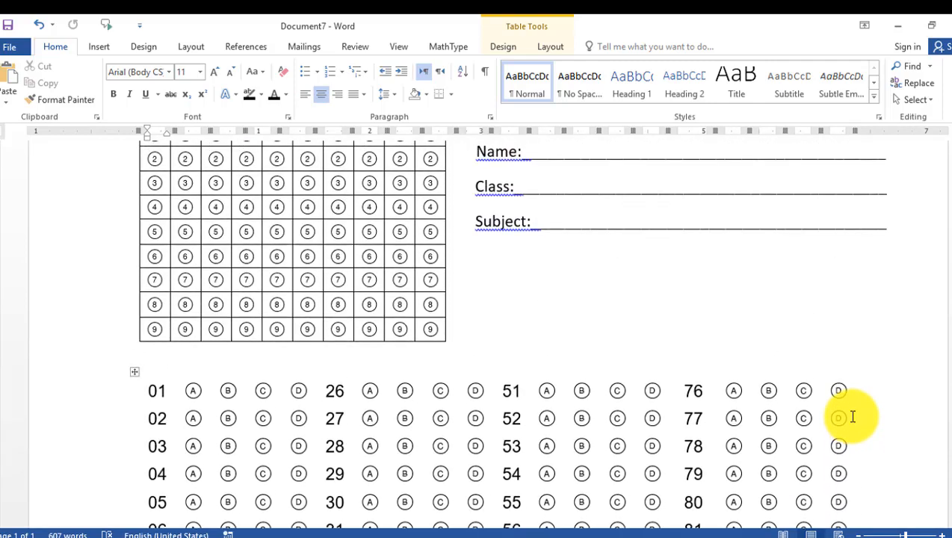
{"action": "scroll", "coordinate": [851, 416], "scroll_direction": "up", "scroll_amount": 4}
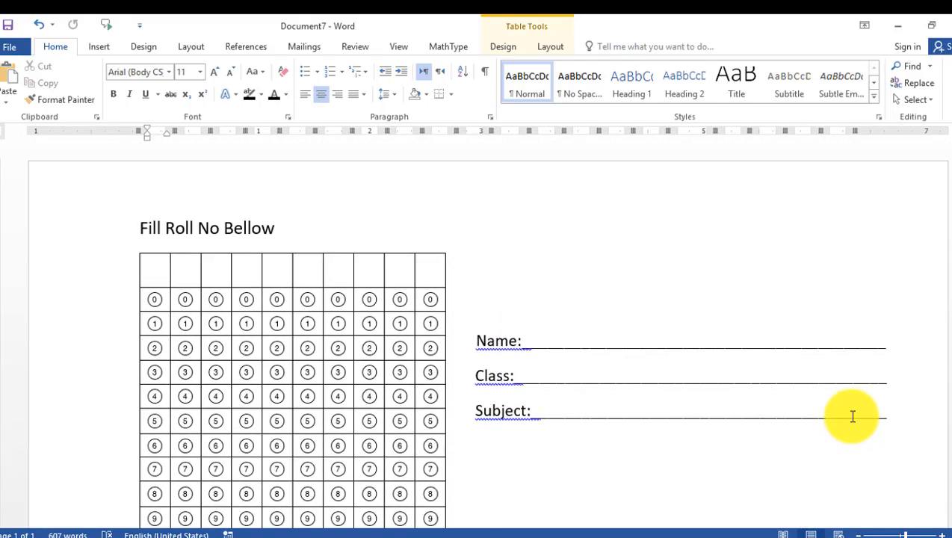
{"action": "left_click", "coordinate": [142, 227]}
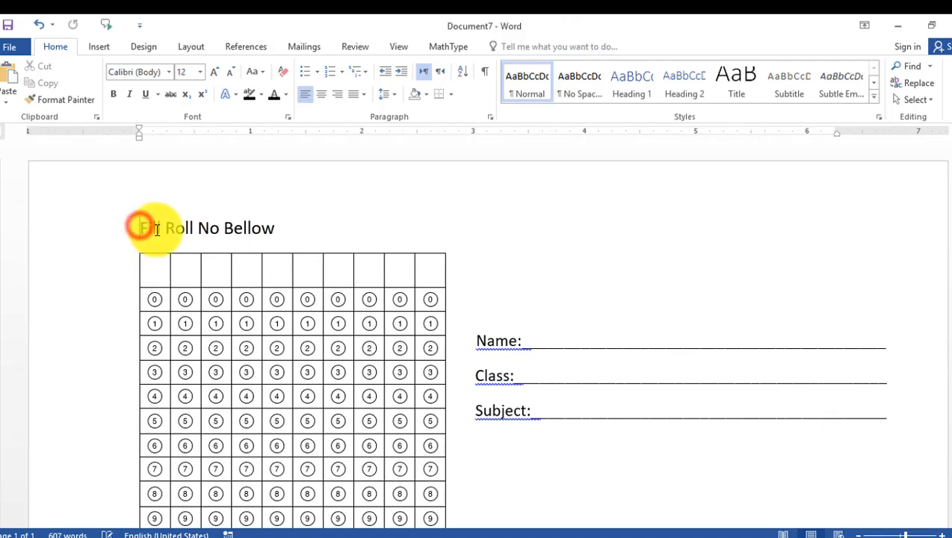
{"action": "key", "text": "Return"}
{"action": "left_click", "coordinate": [157, 227]}
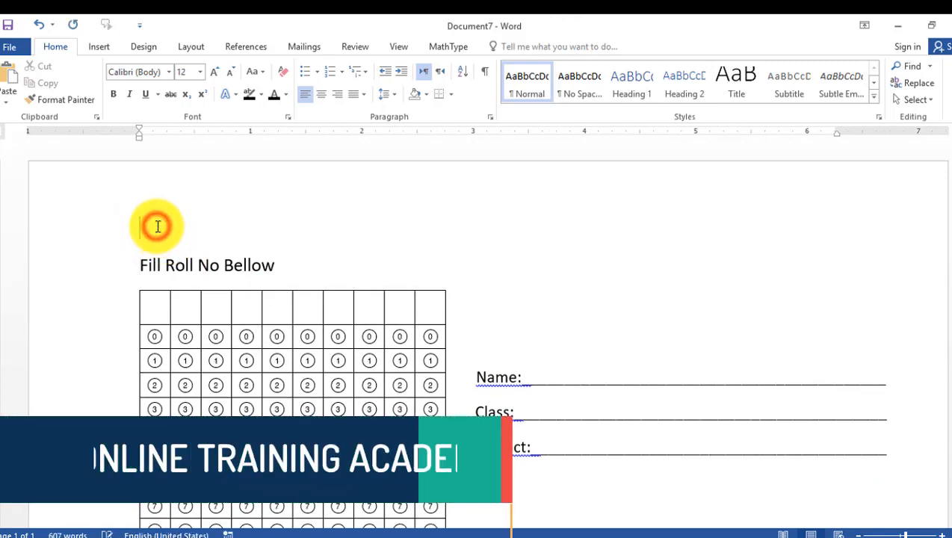
{"action": "type", "text": "a"}
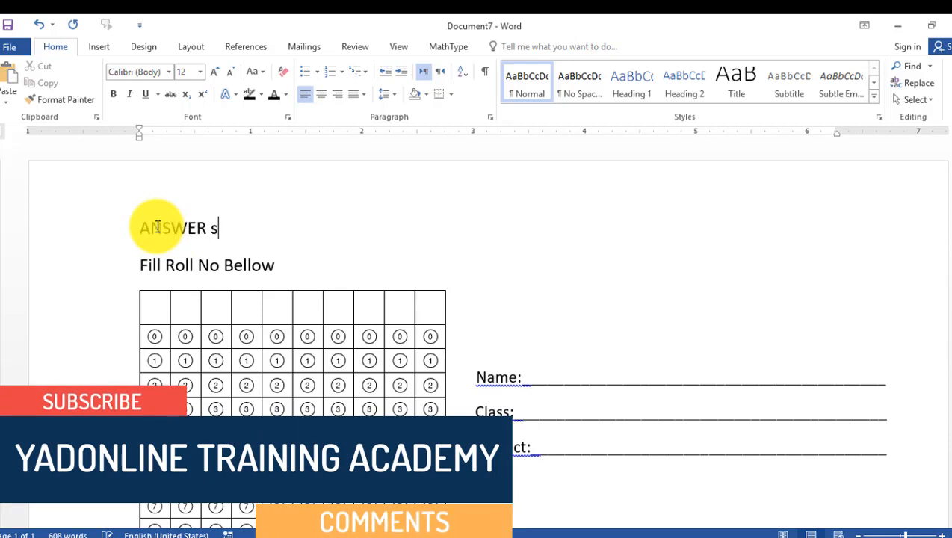
{"action": "type", "text": "NSWER SH"}
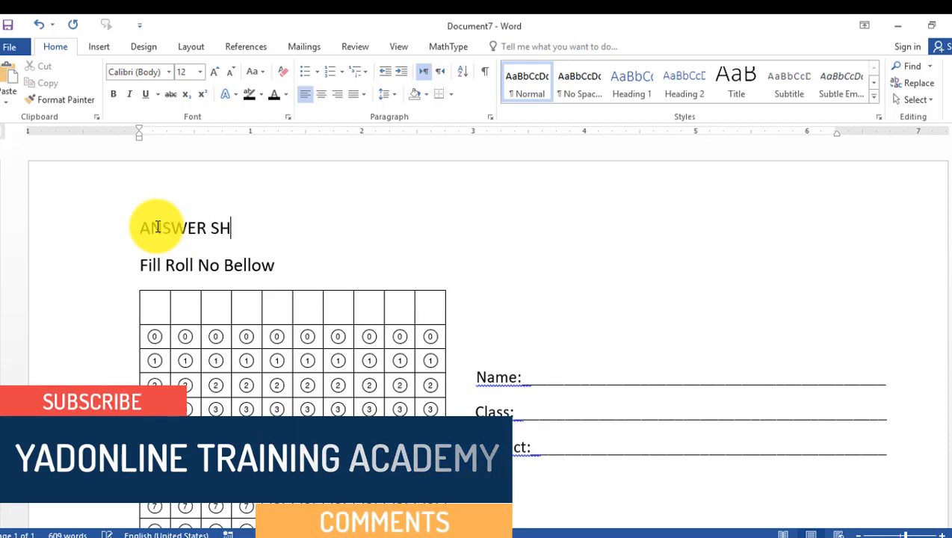
{"action": "type", "text": "EET / BOOK"}
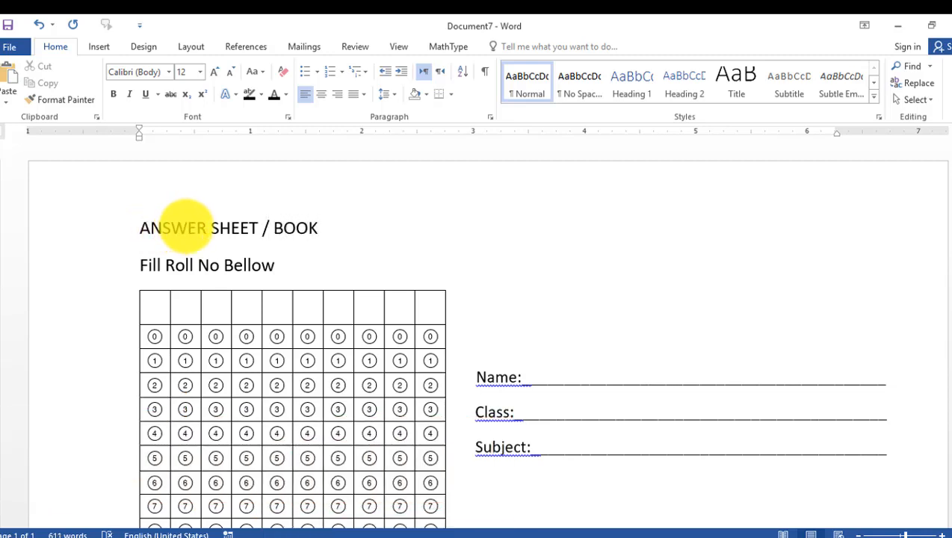
- Centre the "ANSWER SHEET / BOOK" title, make it bold and increase its font size
{"action": "key", "text": "ctrl+e"}
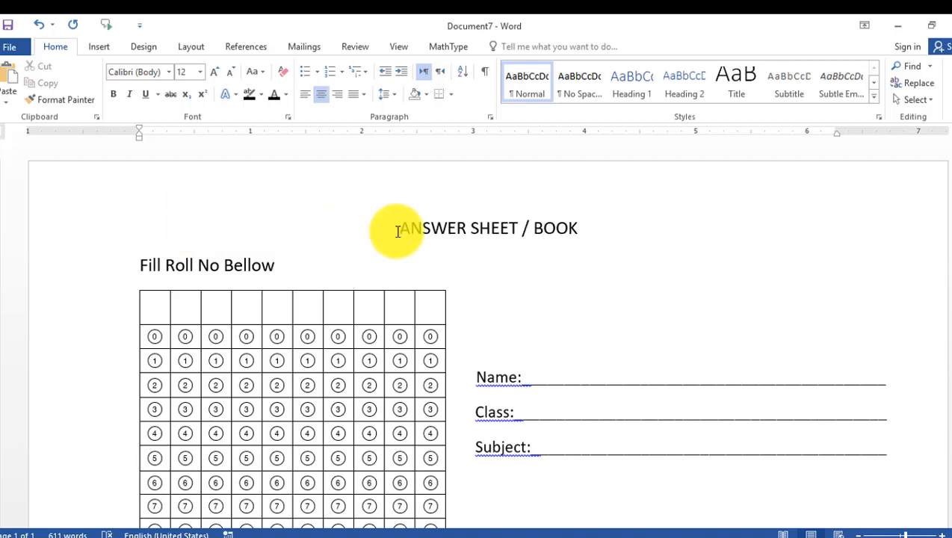
{"action": "left_click_drag", "start_coordinate": [398, 228], "coordinate": [586, 228]}
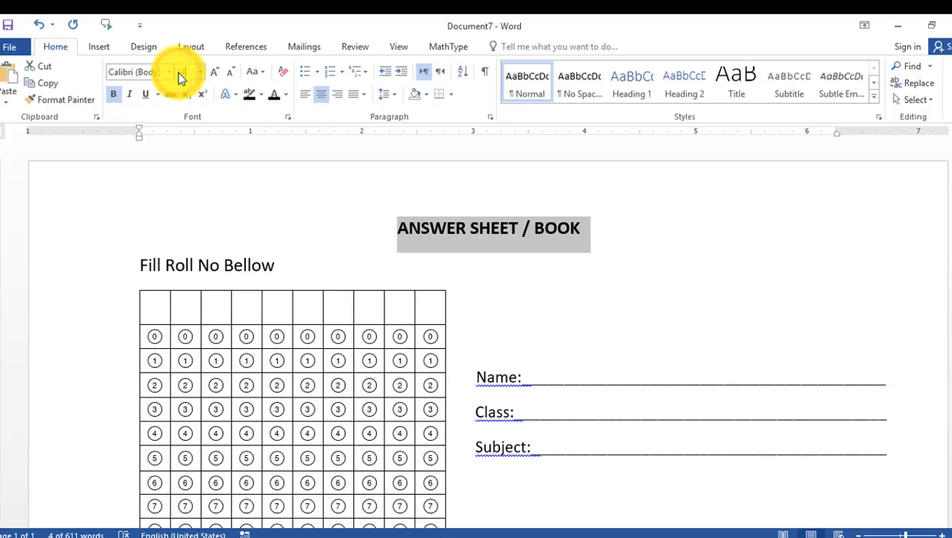
{"action": "left_click", "coordinate": [559, 339]}
- Review the whole answer sheet, from the title and roll number table to the answer rows
{"action": "scroll", "coordinate": [559, 340], "scroll_direction": "down", "scroll_amount": 3}
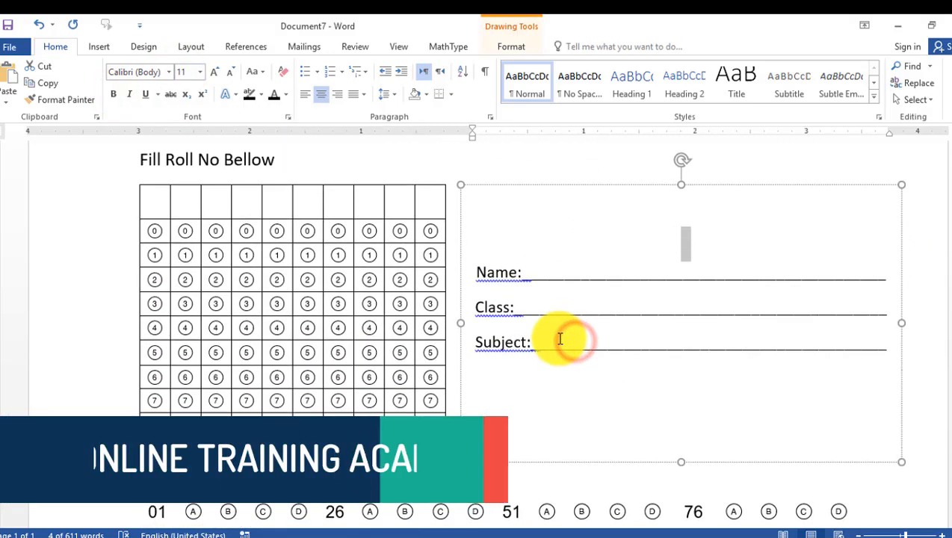
{"action": "scroll", "coordinate": [559, 340], "scroll_direction": "down", "scroll_amount": 10}
{"action": "scroll", "coordinate": [559, 340], "scroll_direction": "up", "scroll_amount": 3}
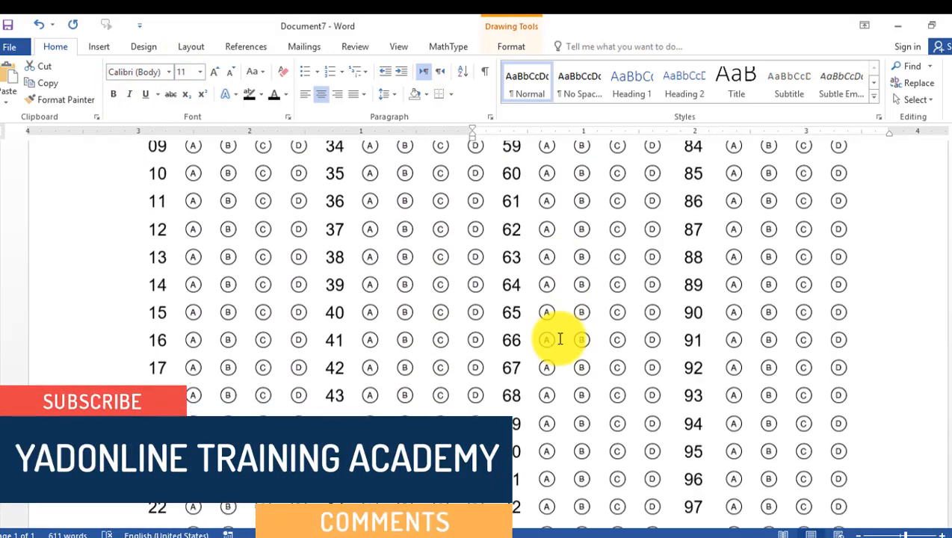
{"action": "scroll", "coordinate": [560, 339], "scroll_direction": "up", "scroll_amount": 8}
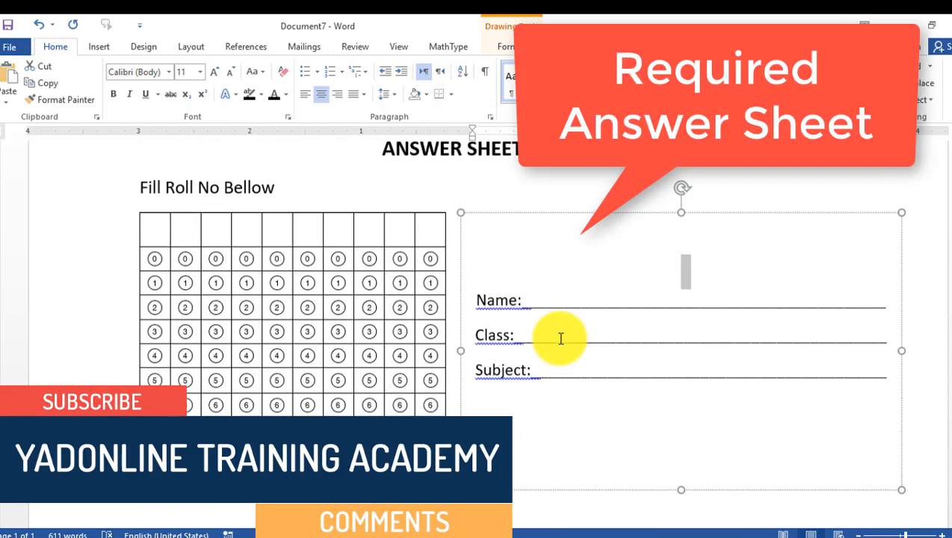
{"action": "scroll", "coordinate": [496, 309], "scroll_direction": "up", "scroll_amount": 2}
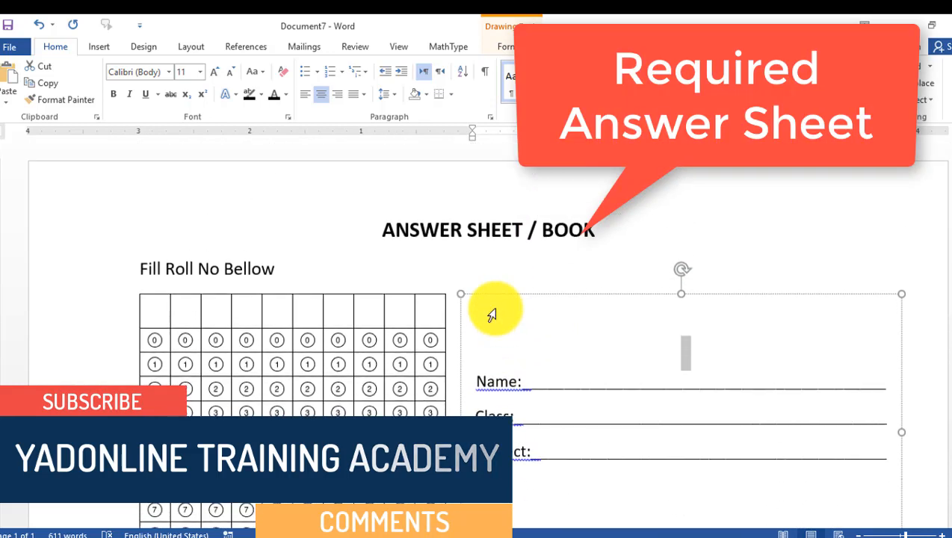
{"action": "left_click", "coordinate": [162, 305]}
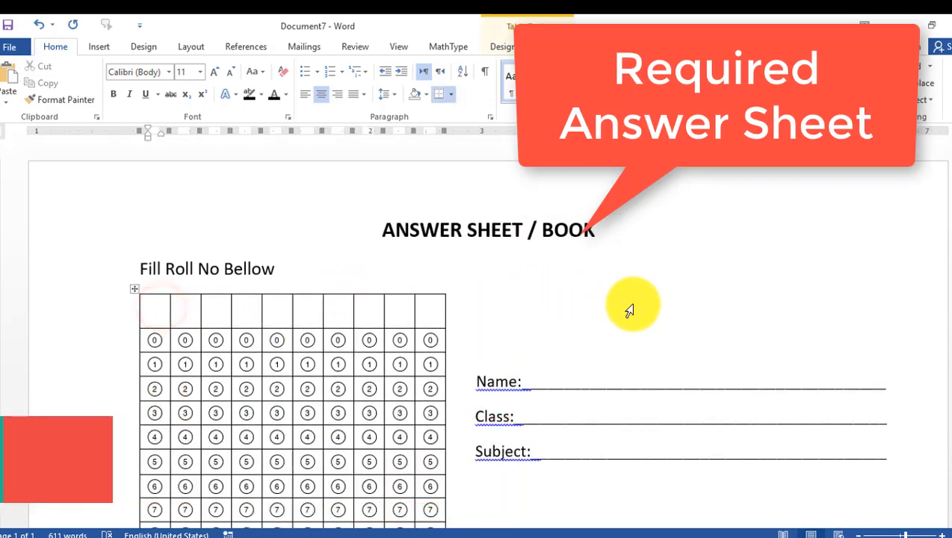